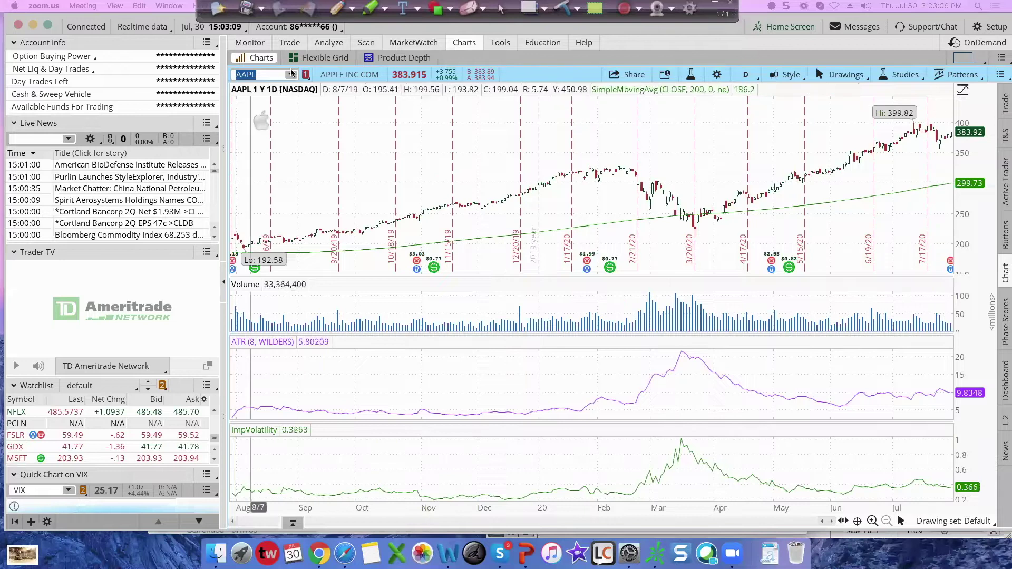
Switch to analyzing the AAPL options and circle the expected move value beside the quote with the red pen.
click(318, 42)
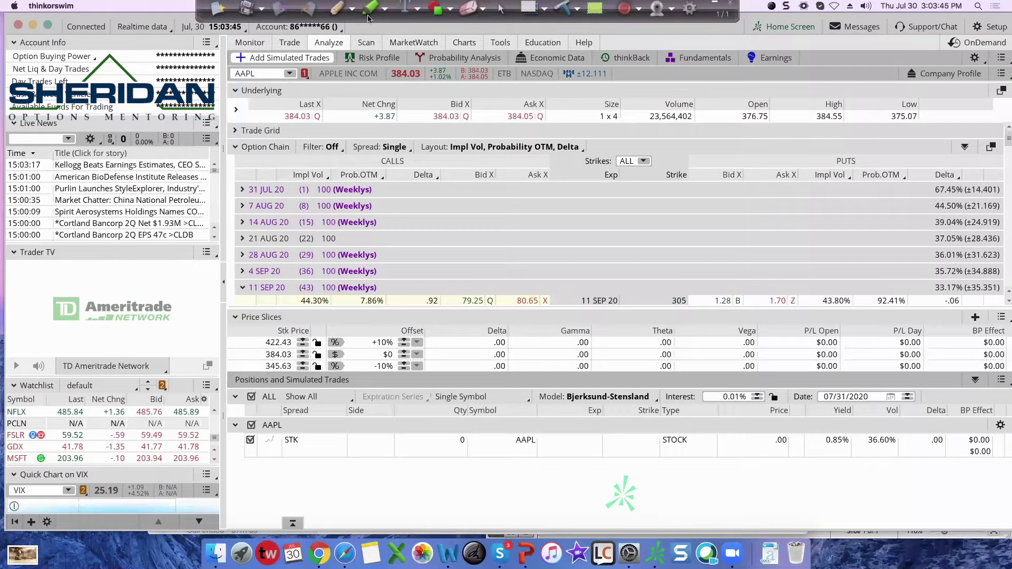
click(337, 8)
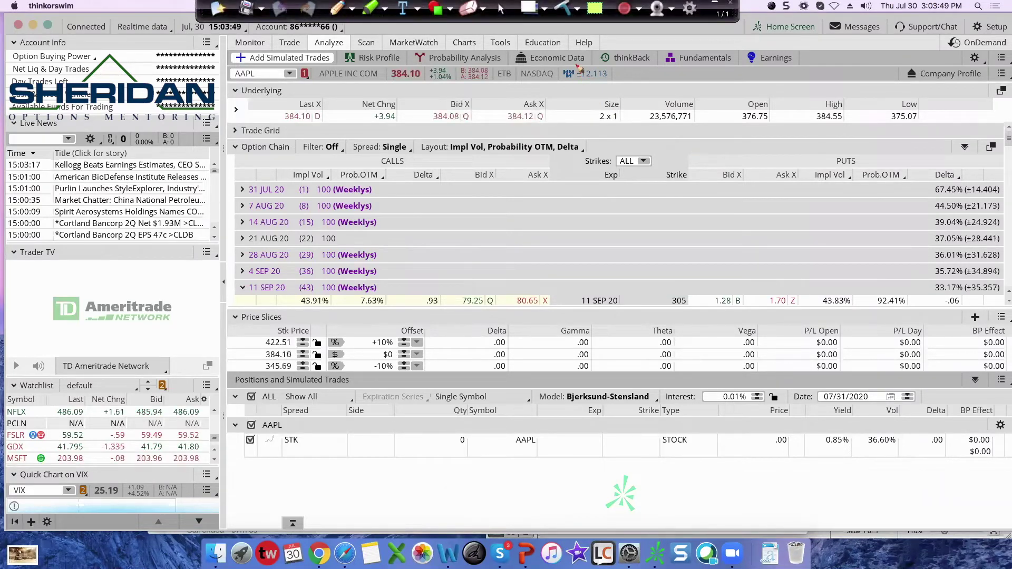
mouse_move(572, 65)
mouse_down()
mouse_move(553, 77)
mouse_move(575, 92)
mouse_move(637, 78)
mouse_move(606, 63)
mouse_move(575, 66)
mouse_up()
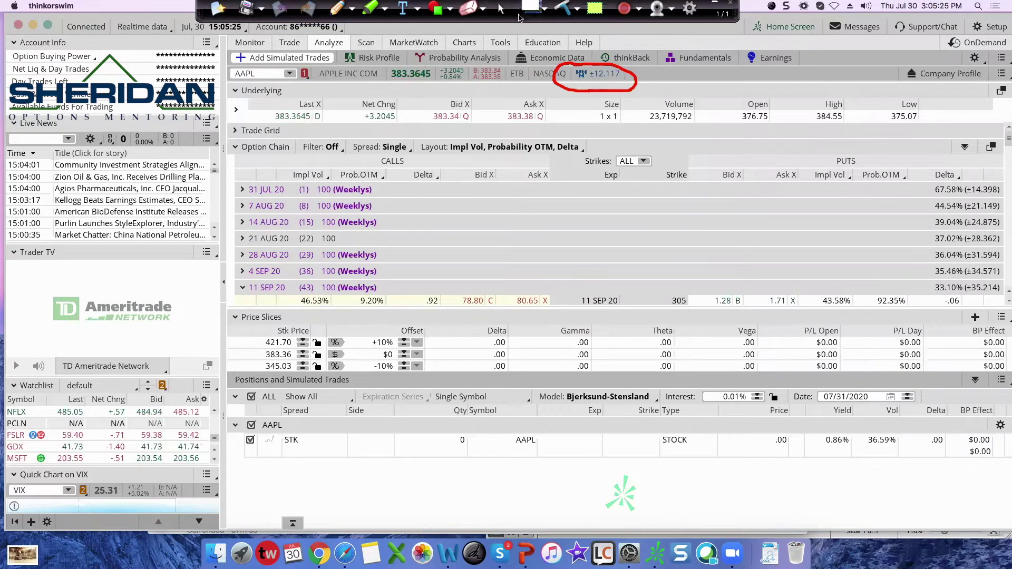
click(504, 11)
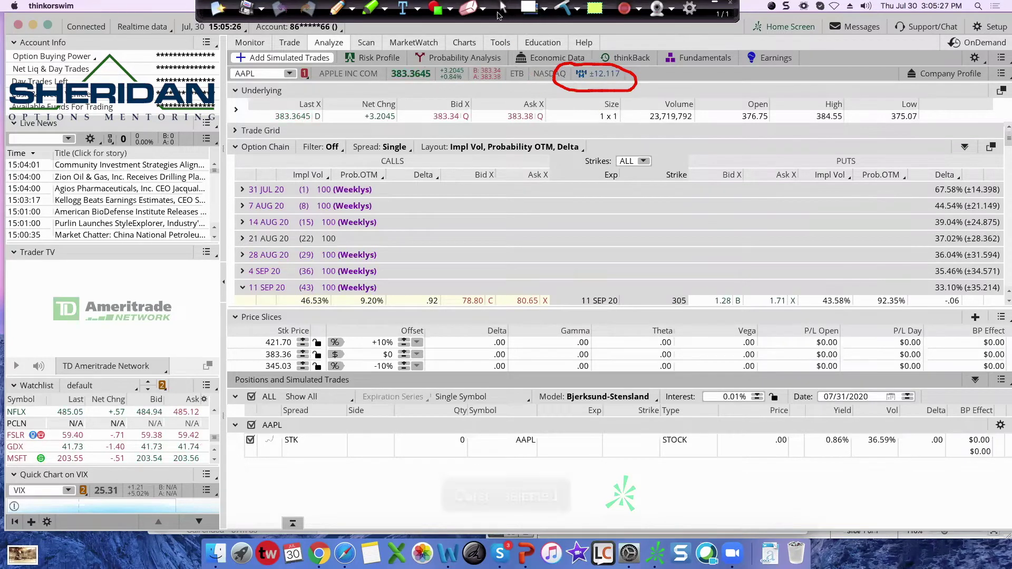
Review the past earnings markers on the one-year daily AAPL price chart.
click(471, 45)
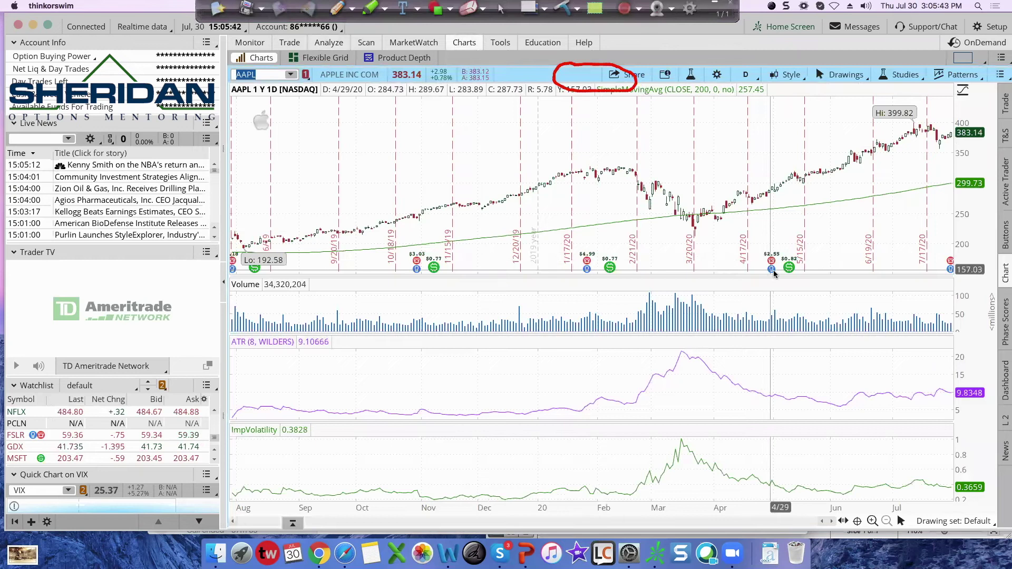
mouse_move(775, 270)
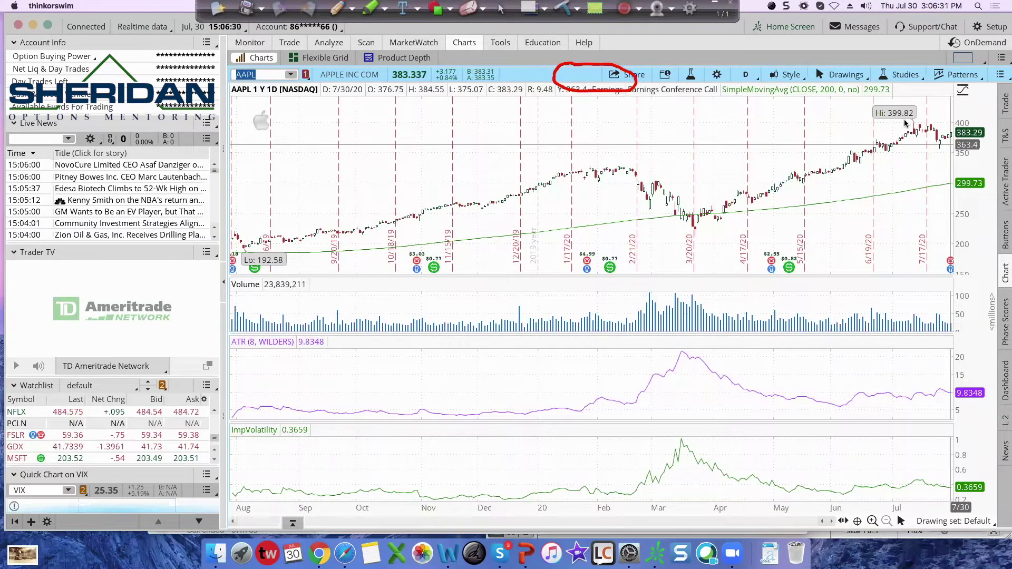
Add a simulated sell Iron Condor on AAPL from the 365 strike of the 31 JUL 20 weekly expiration.
click(335, 43)
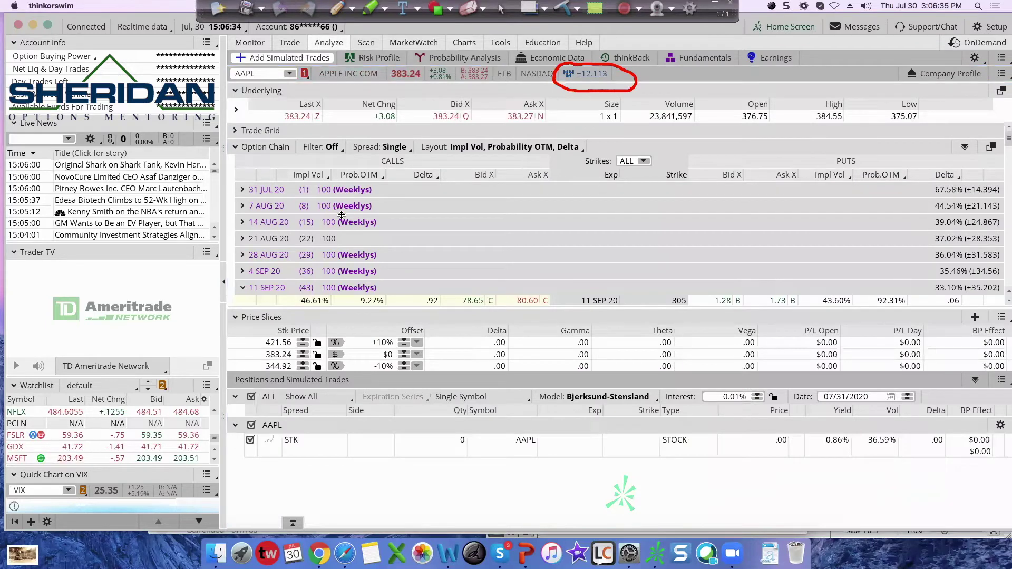
click(285, 193)
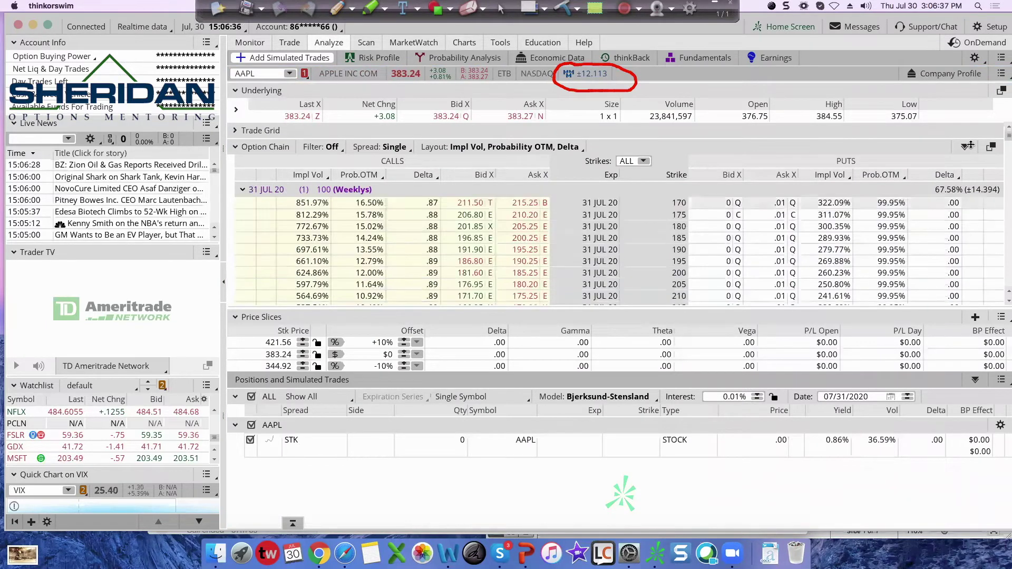
drag(1006, 135, 1005, 157)
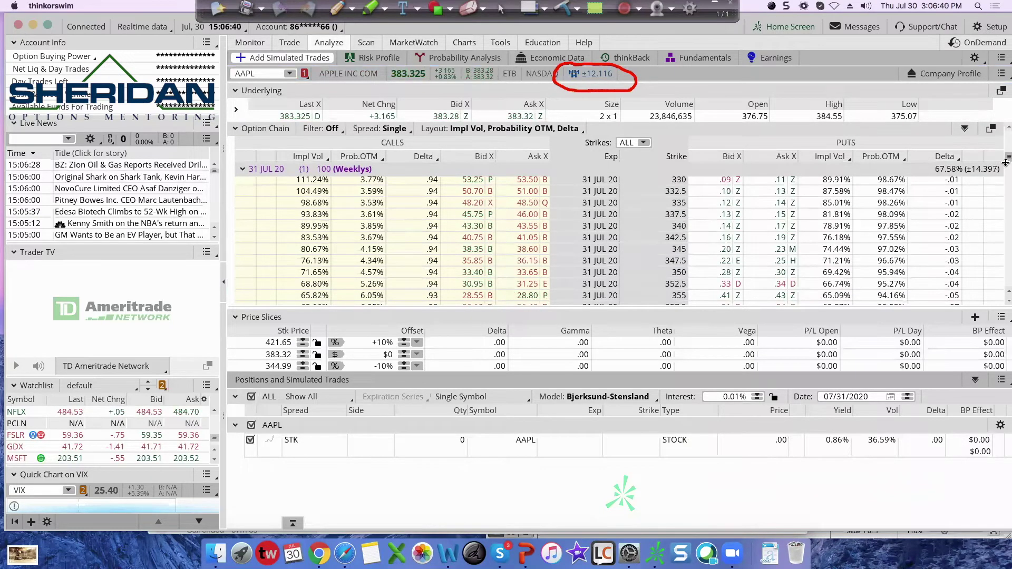
scroll(637, 240, down, 3)
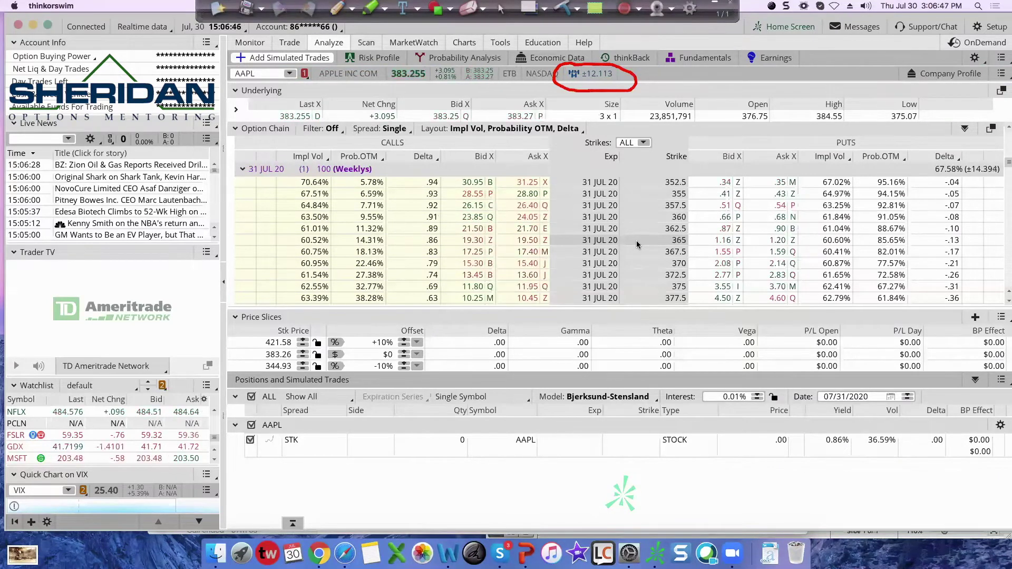
right_click(684, 241)
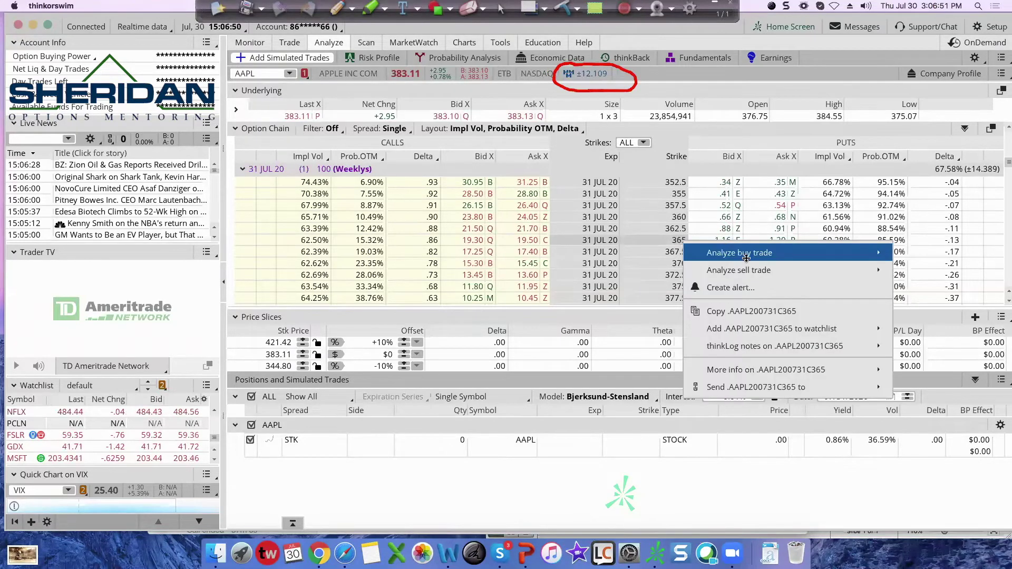
mouse_move(751, 269)
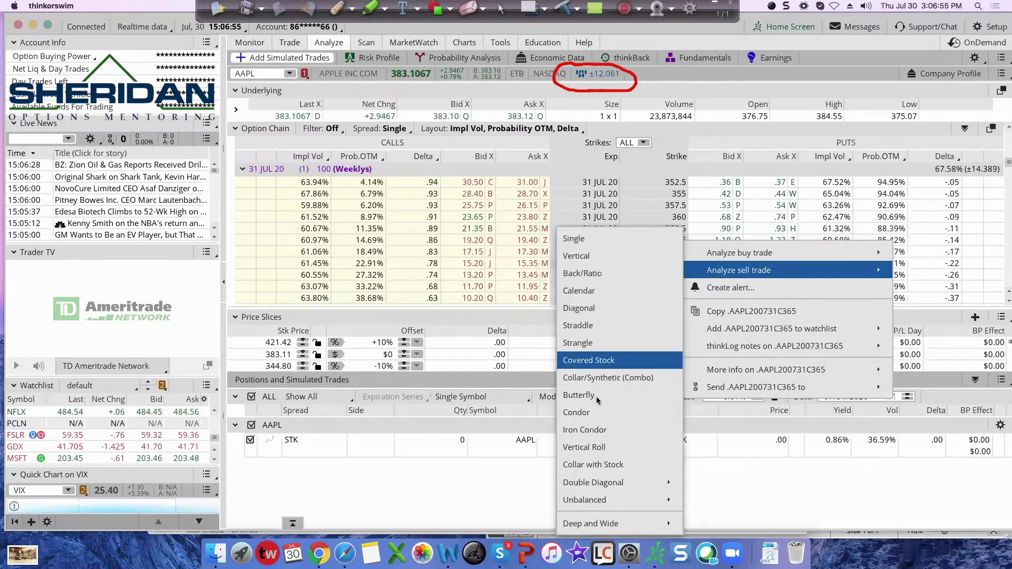
click(595, 428)
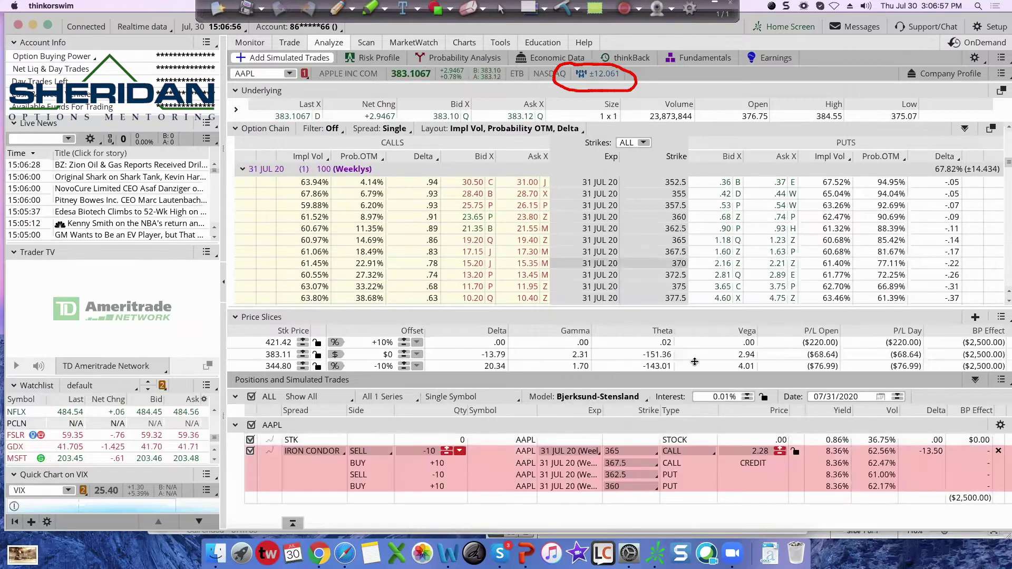
Reduce the simulated iron condor's quantity to -1 contract.
click(447, 446)
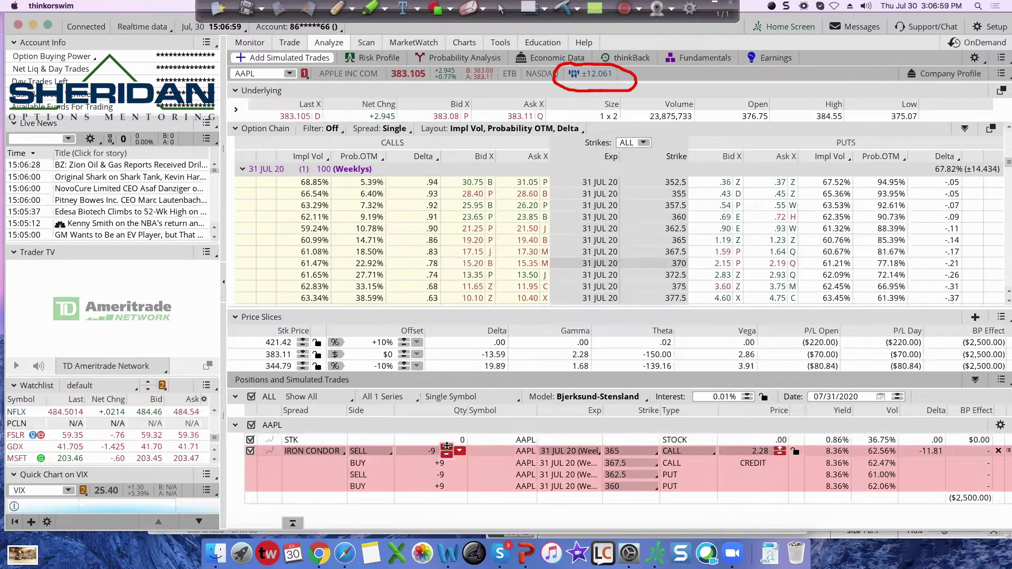
click(447, 447)
click(447, 447)
click(447, 446)
click(447, 446)
click(448, 447)
click(448, 448)
click(447, 448)
click(447, 449)
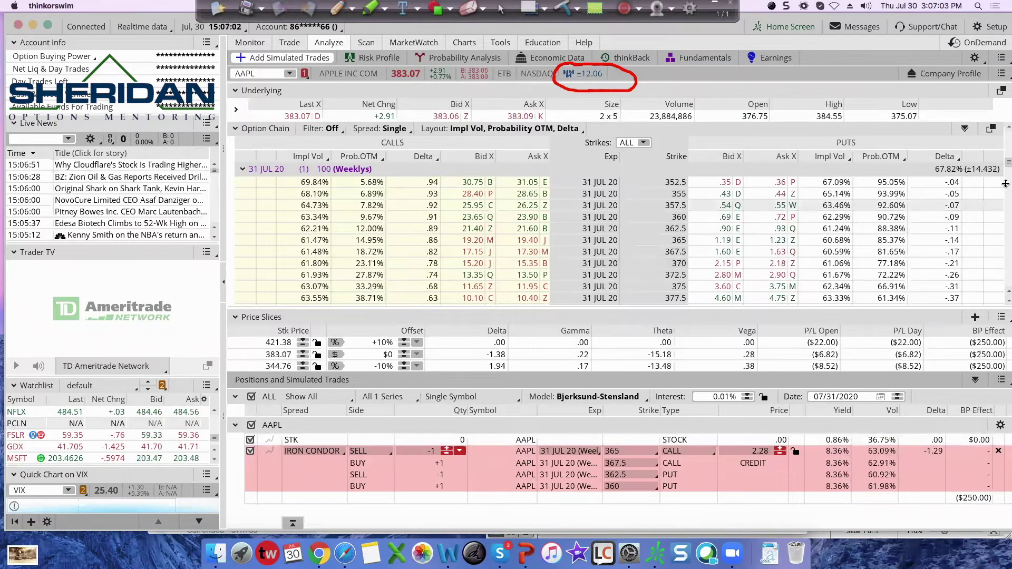
Set the iron condor's short put strike to 360 and its long put strike to 355.
scroll(1006, 161, up, 3)
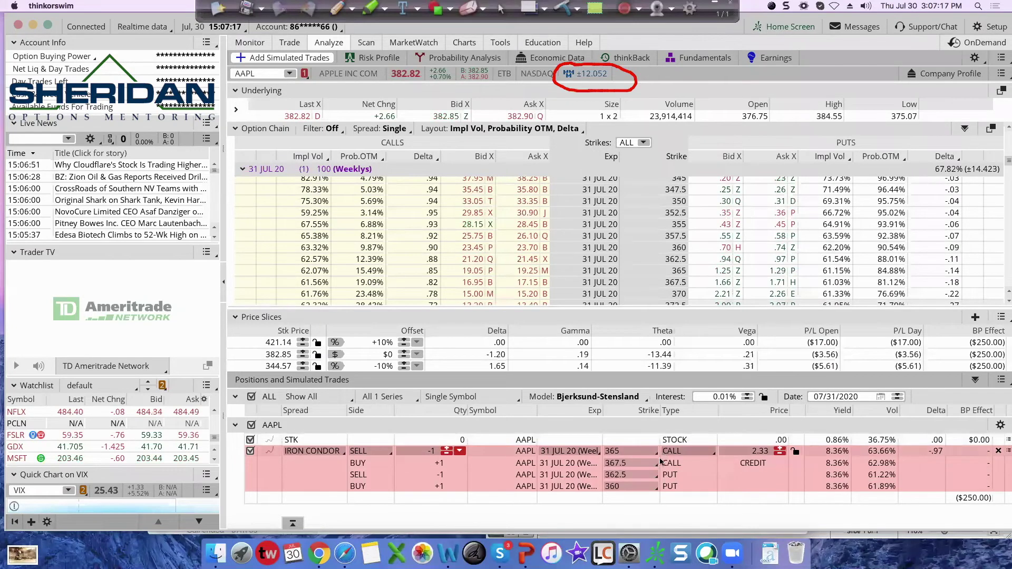
click(656, 477)
click(630, 460)
click(657, 490)
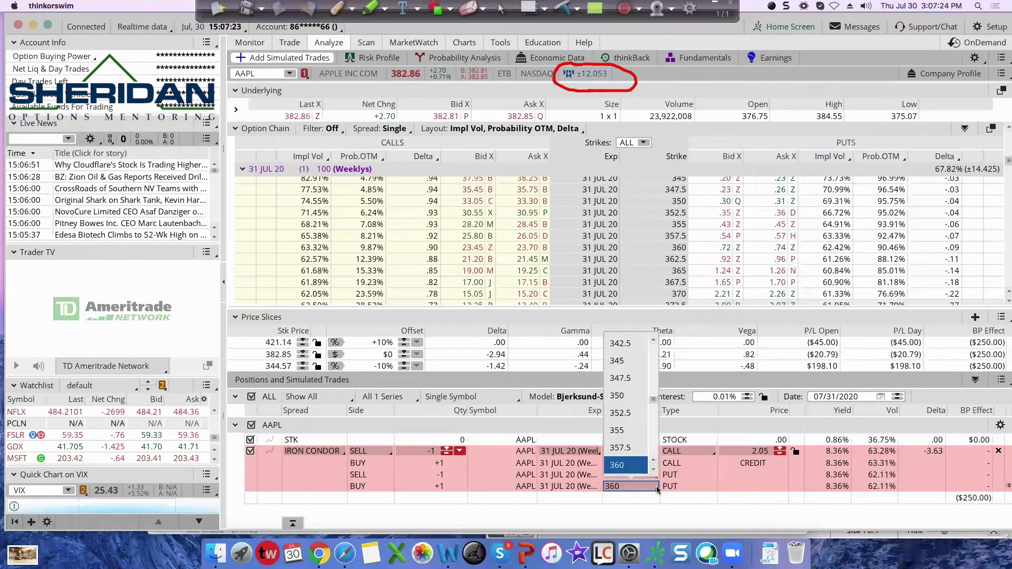
click(645, 419)
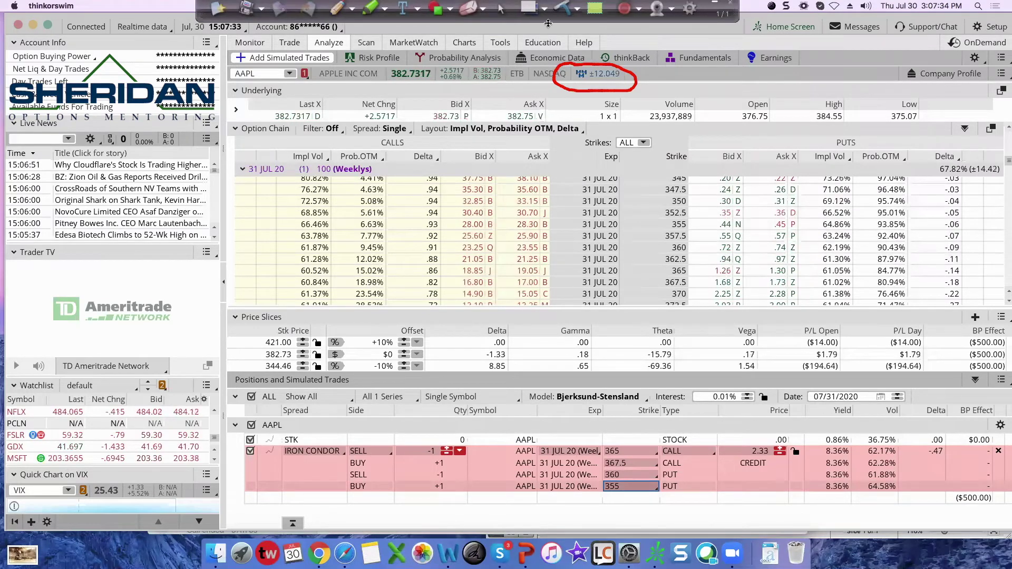
Mark the delta of the 360 put and the area beside the circled expected move with red pen strokes.
click(338, 10)
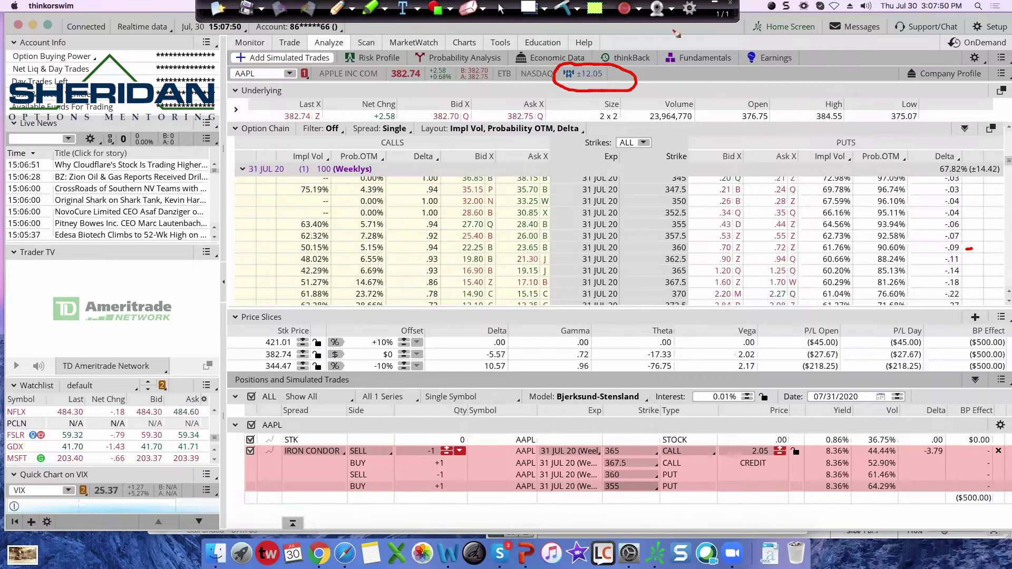
drag(643, 74, 670, 73)
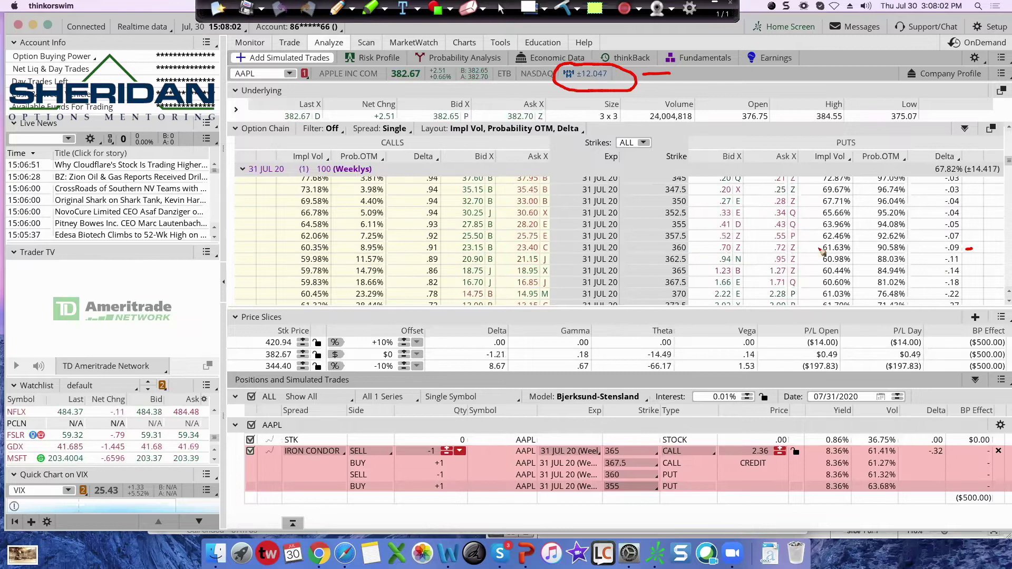
drag(943, 243, 940, 256)
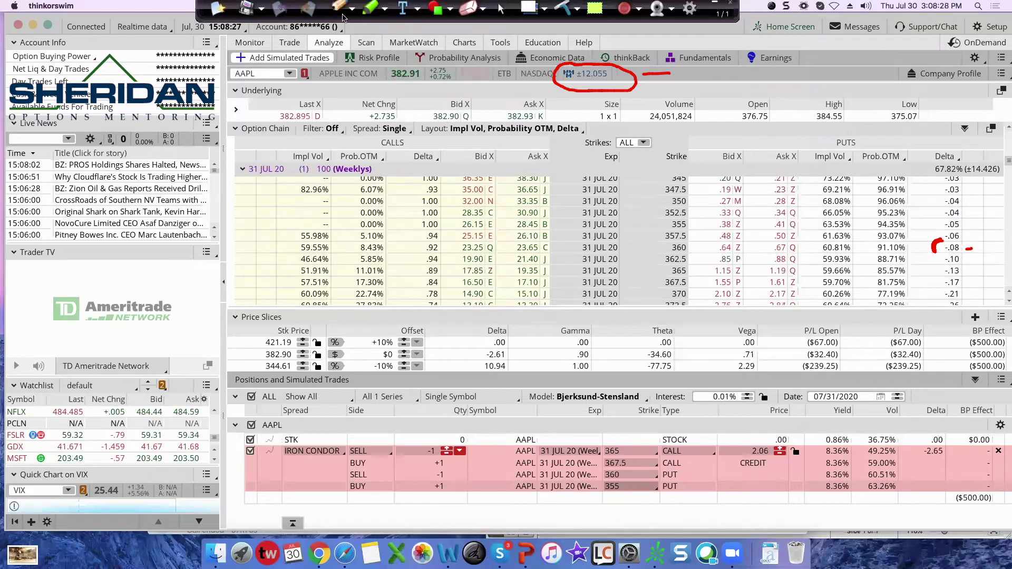
click(500, 9)
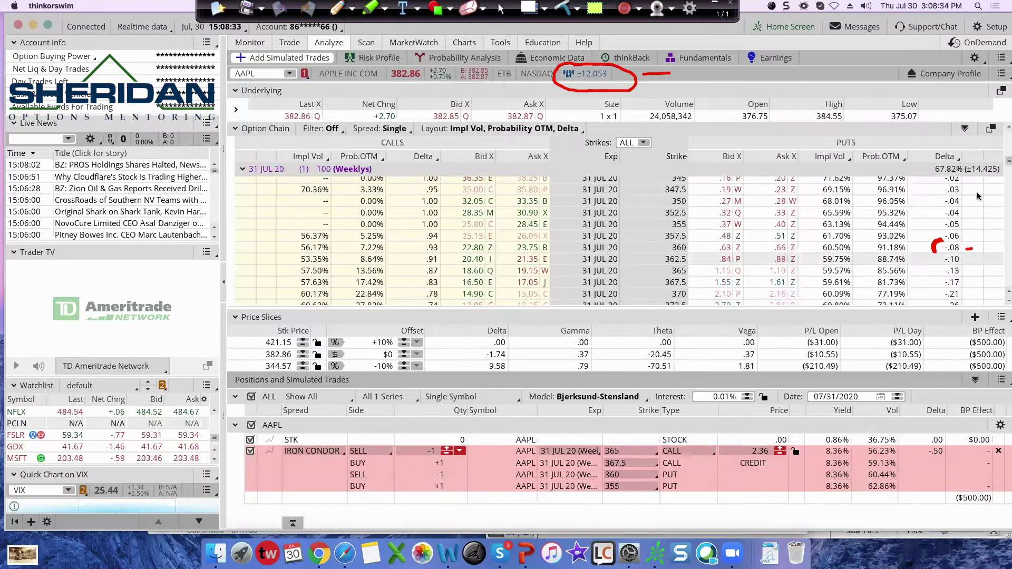
Set the iron condor's short call strike to 405 and its long call strike to 410.
scroll(1007, 163, down, 2)
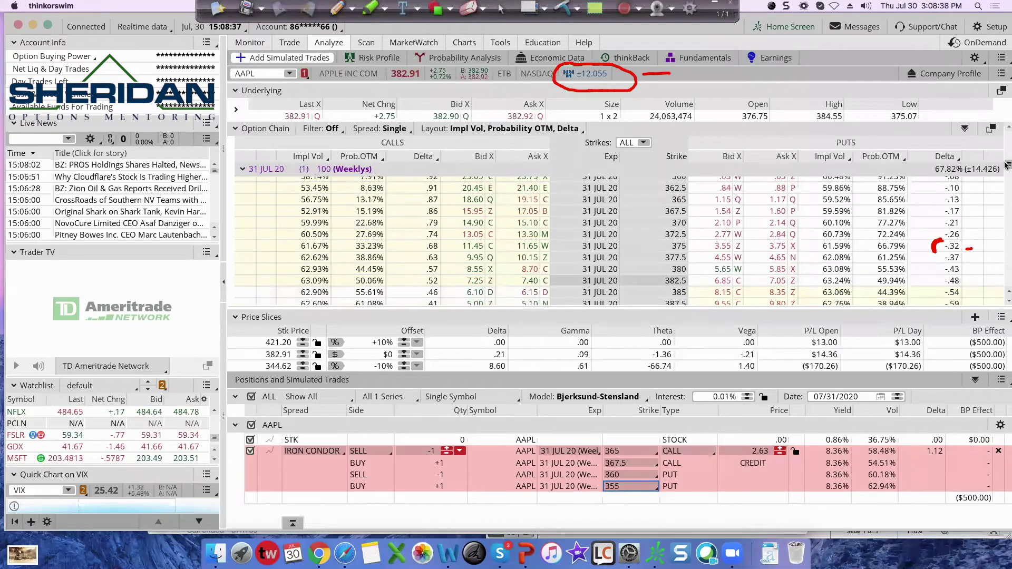
scroll(1006, 165, up, 1)
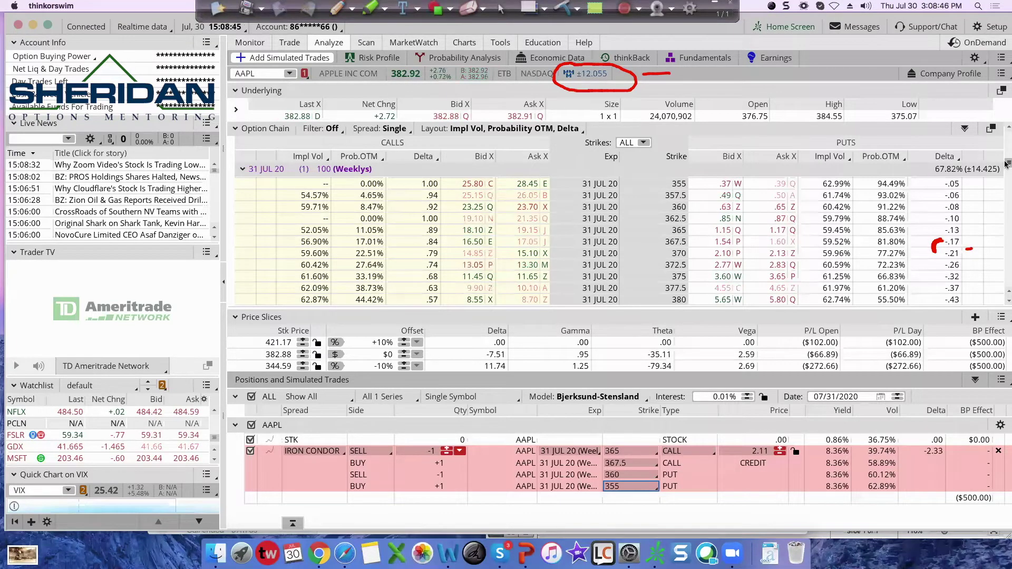
drag(1007, 165, 1007, 171)
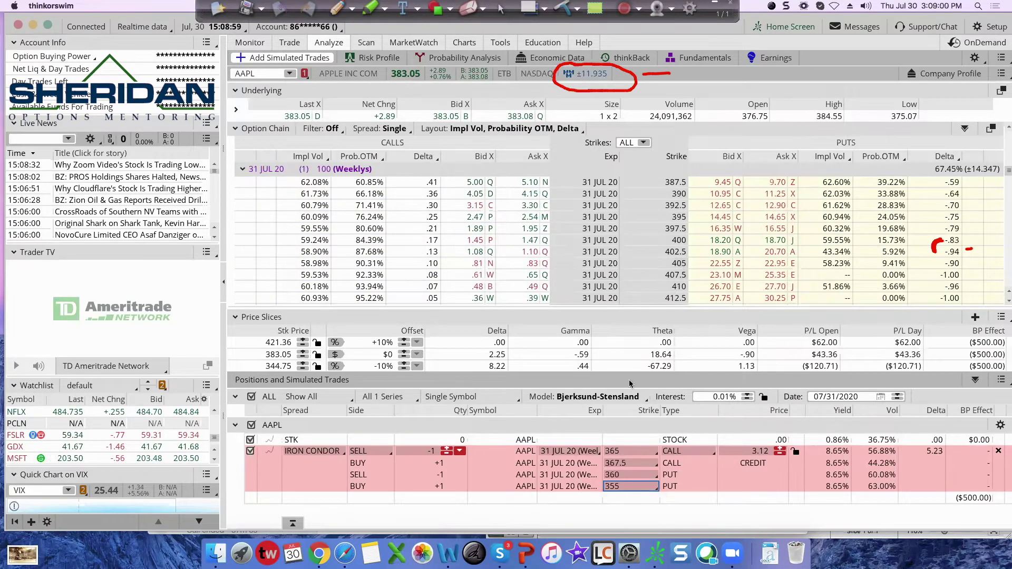
click(655, 454)
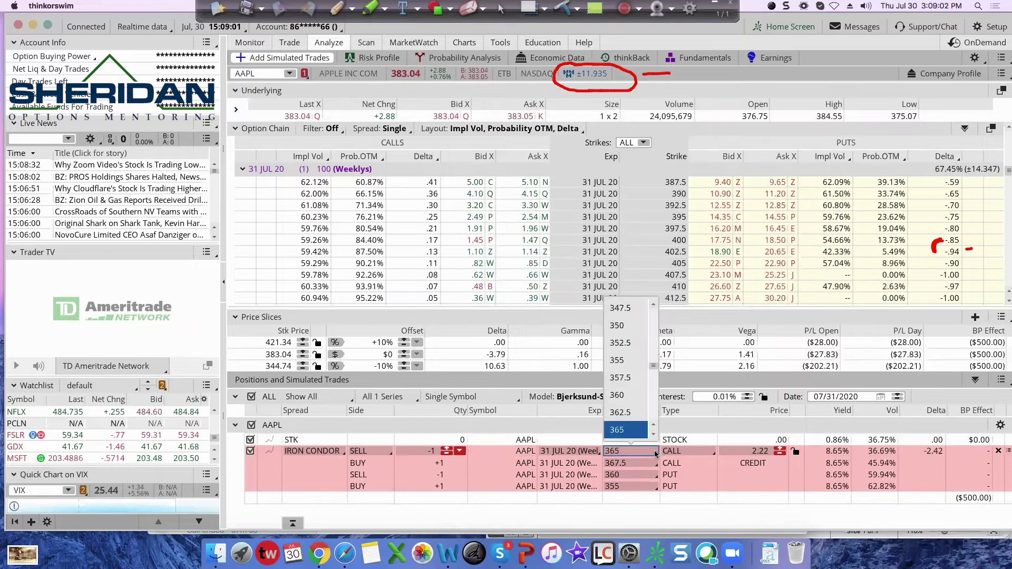
click(663, 385)
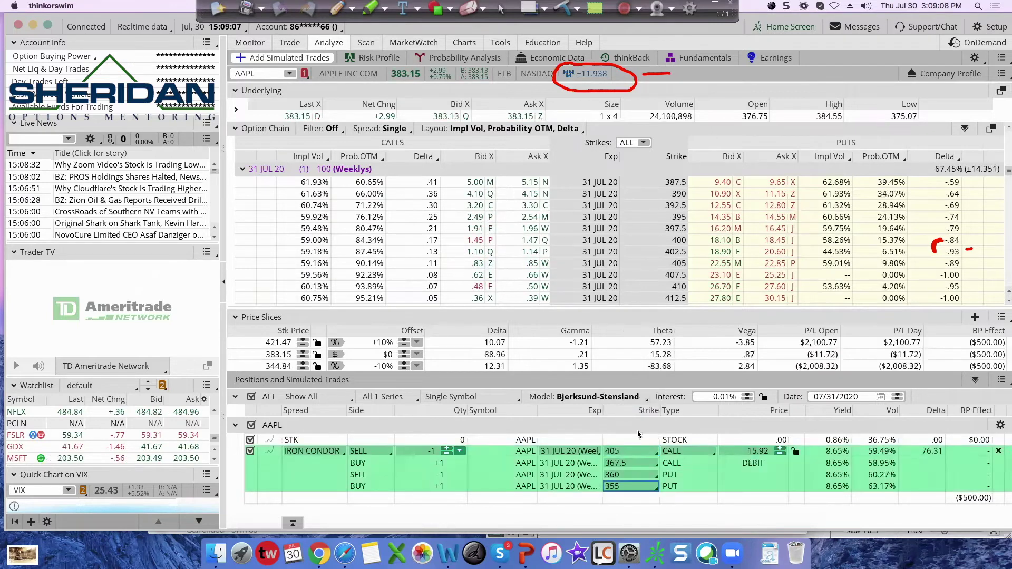
click(656, 463)
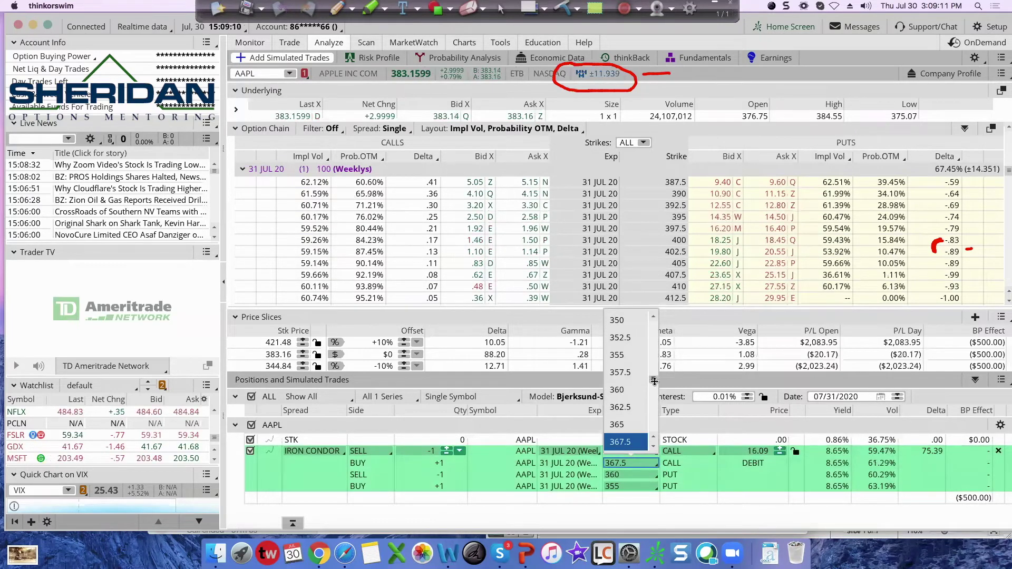
scroll(654, 378, down, 6)
click(622, 407)
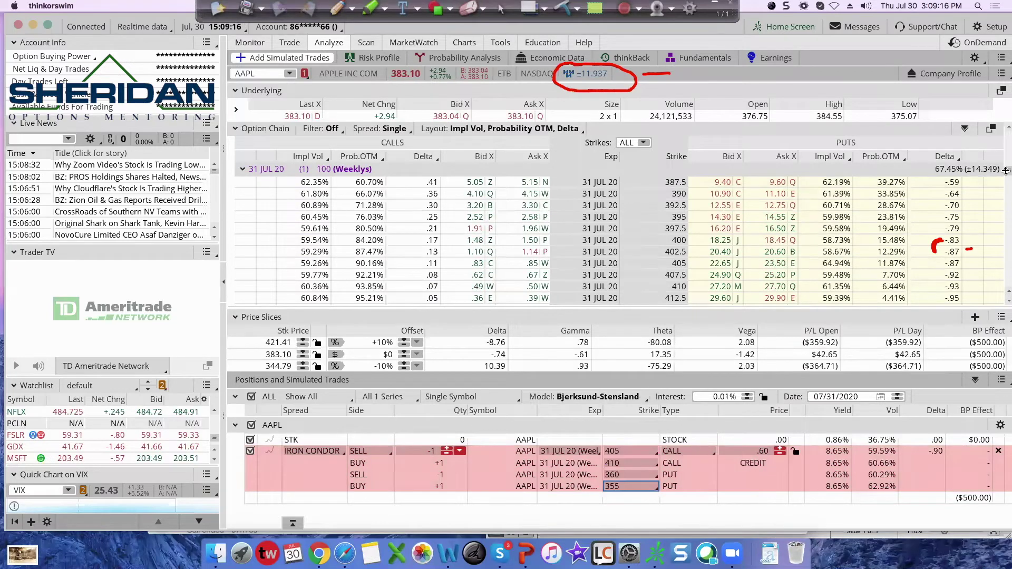
Display the iron condor's Risk Profile and mark the current stock price with a red vertical line labelled 383.
scroll(1006, 169, up, 4)
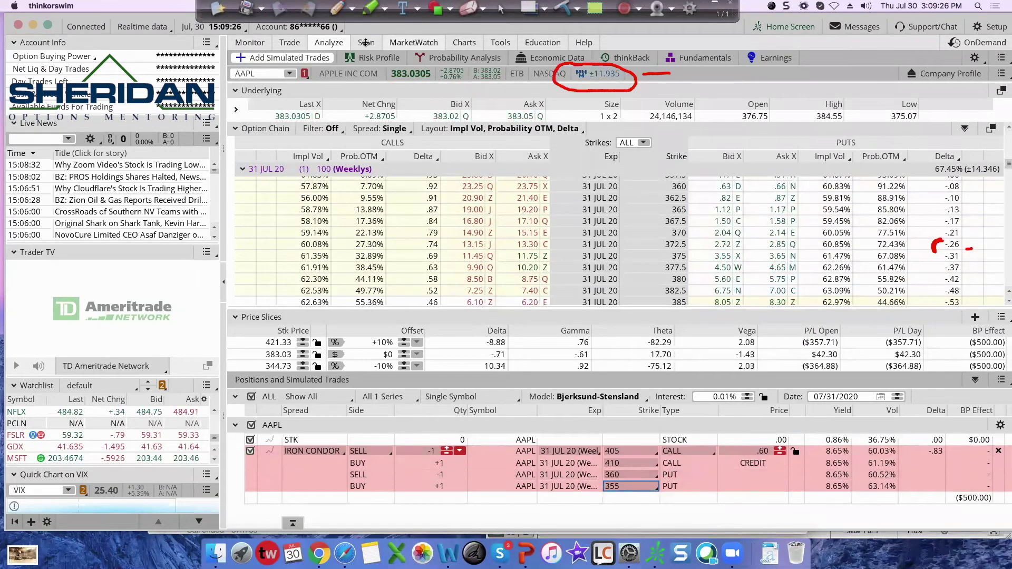
click(384, 59)
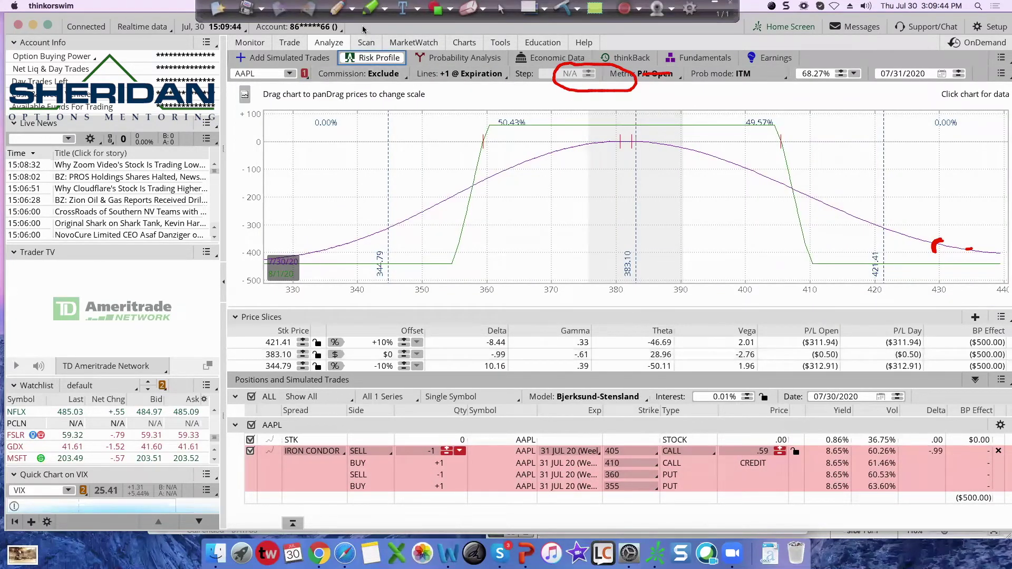
click(341, 12)
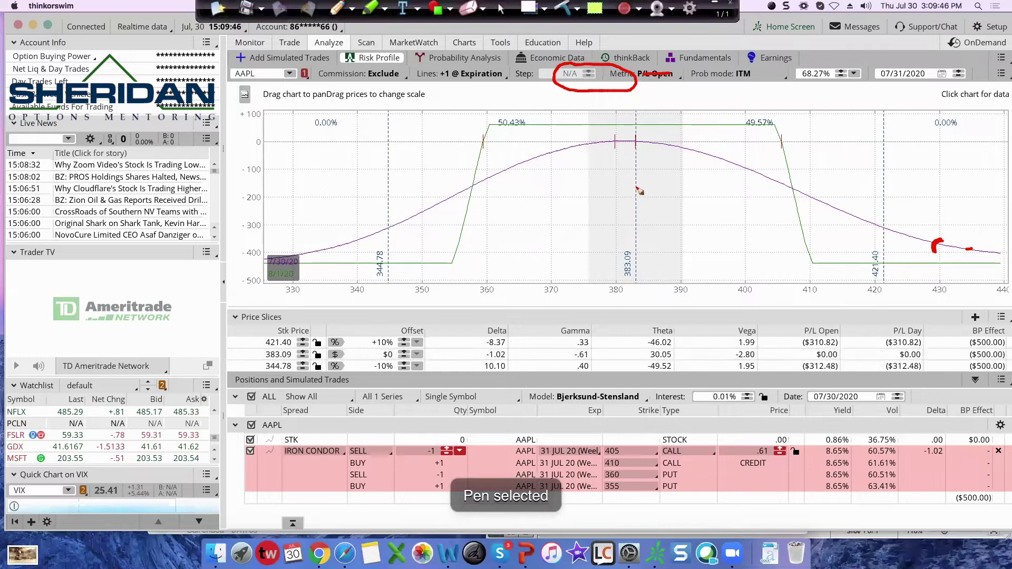
mouse_move(637, 187)
mouse_down()
mouse_move(641, 258)
mouse_move(618, 294)
mouse_move(657, 284)
mouse_move(653, 293)
mouse_up()
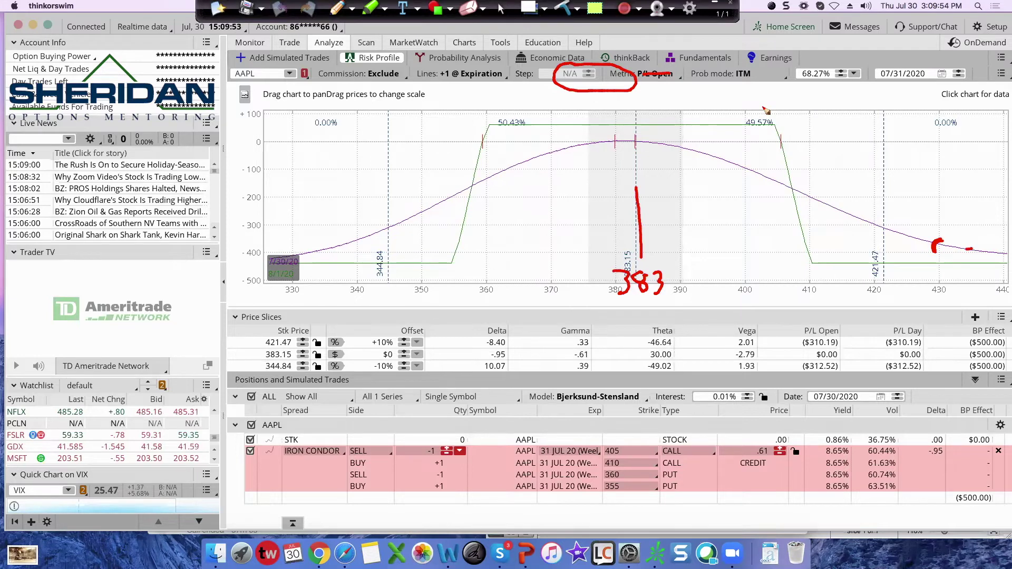
Handwrite 405 and 360 at the short strikes on the risk graph, and underline the 405 and 383 labels.
mouse_move(765, 110)
mouse_down()
mouse_move(776, 130)
mouse_move(790, 109)
mouse_up()
drag(814, 105, 799, 123)
mouse_move(464, 107)
mouse_down()
mouse_move(478, 112)
mouse_move(465, 128)
mouse_move(488, 116)
mouse_move(499, 124)
mouse_move(511, 104)
mouse_up()
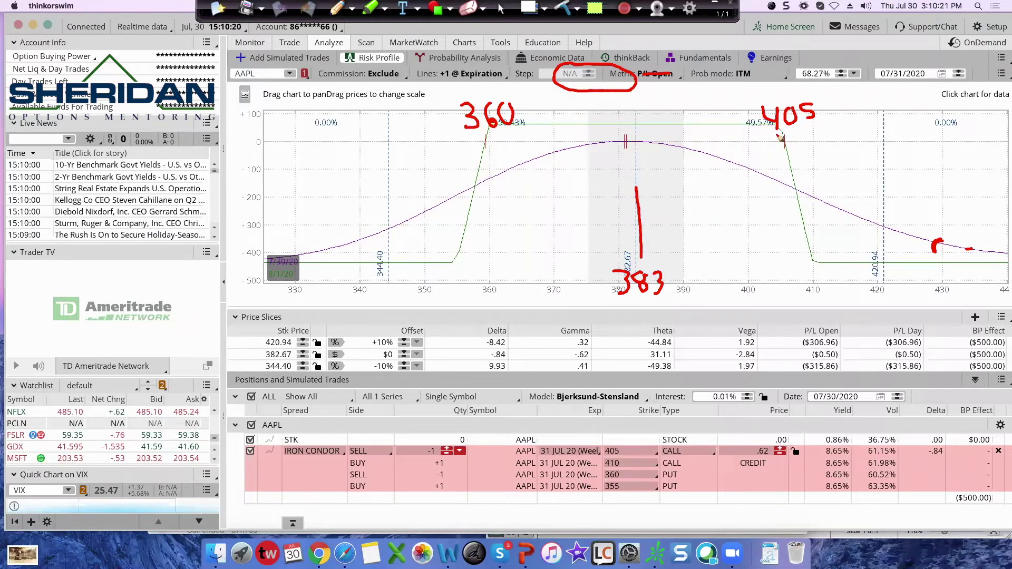
drag(774, 135, 811, 126)
drag(633, 303, 655, 302)
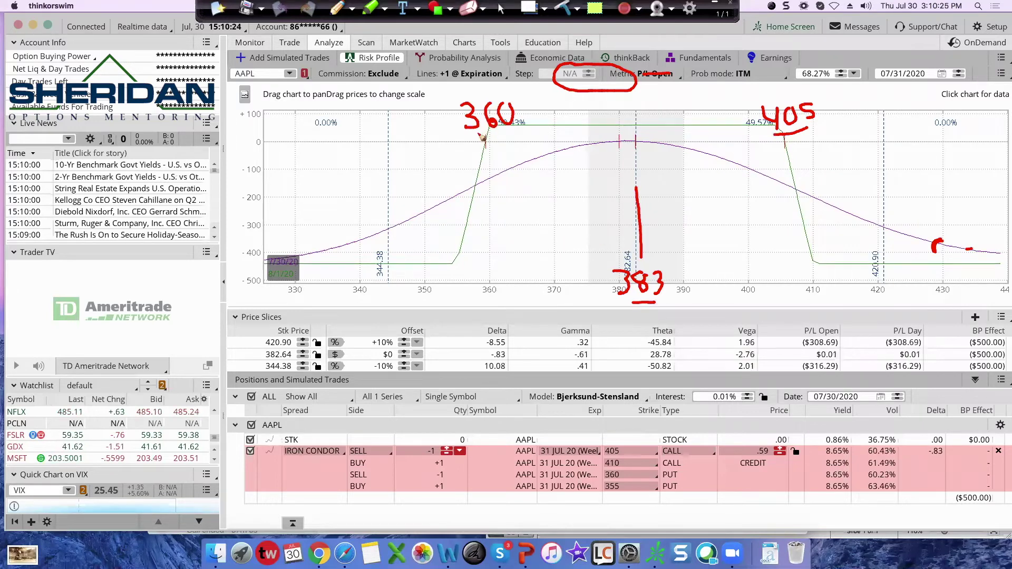
Underline the 360 label on the risk graph and bracket the iron condor's credit price with red pen strokes.
drag(476, 134, 503, 142)
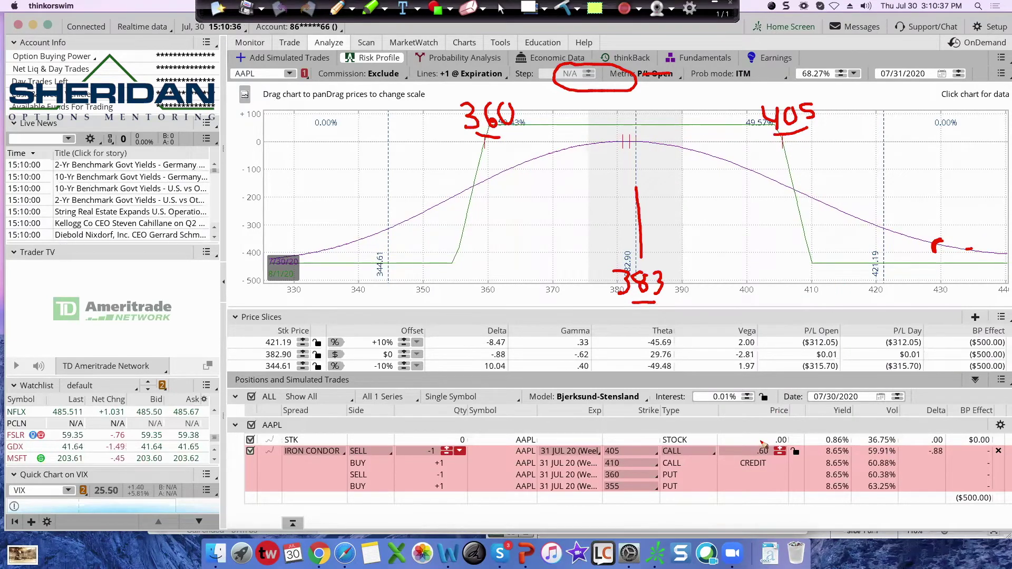
mouse_move(761, 439)
mouse_down()
mouse_move(744, 439)
mouse_move(742, 452)
mouse_up()
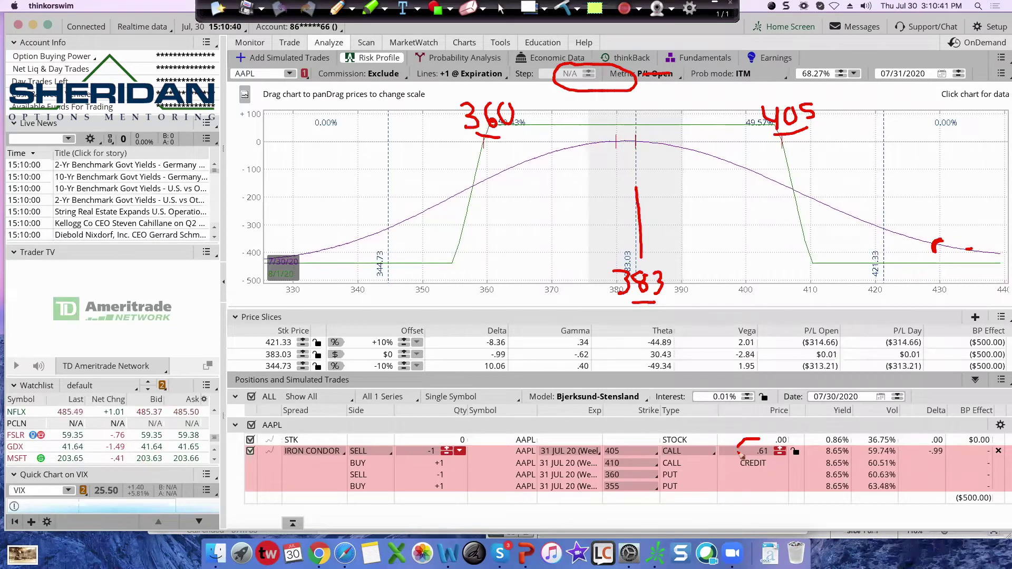
mouse_move(742, 452)
mouse_down()
mouse_move(748, 472)
mouse_move(778, 480)
mouse_up()
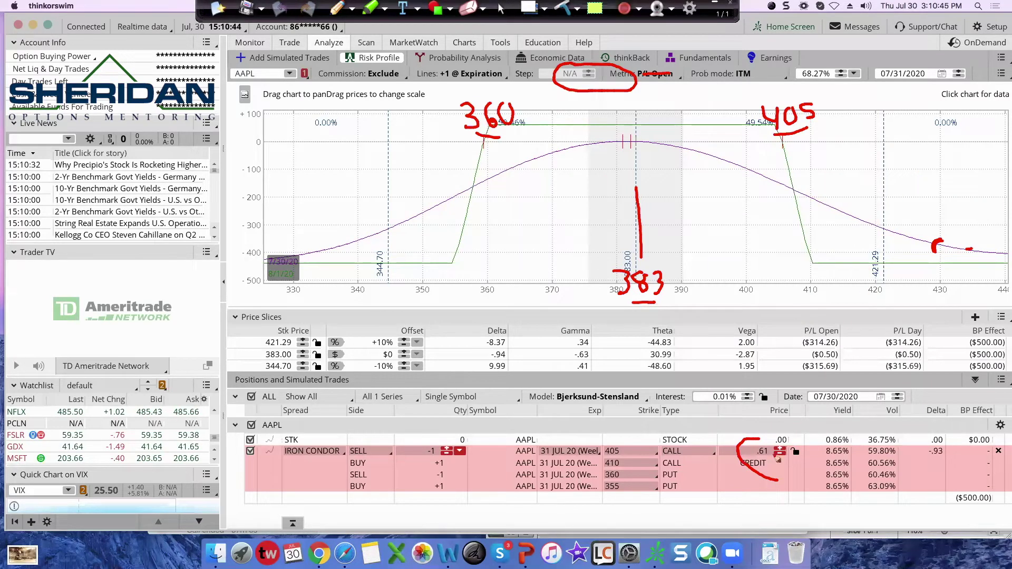
Handwrite 60CR in red on the risk graph, beyond the 405 label.
drag(899, 138, 890, 151)
drag(911, 139, 910, 140)
mouse_move(929, 144)
mouse_down()
mouse_move(929, 157)
mouse_move(952, 157)
mouse_up()
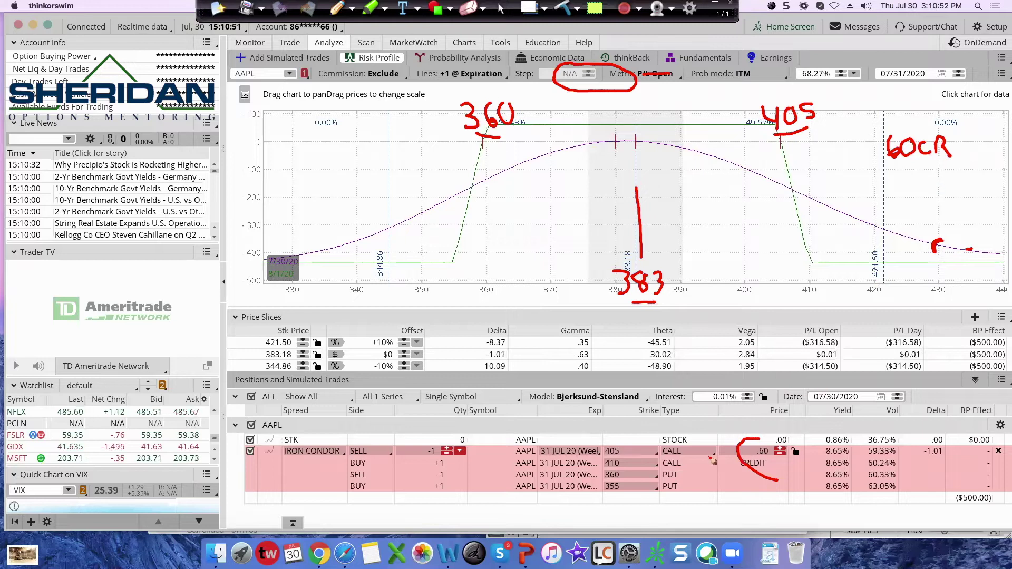
Mark the call and put strike pairs in the iron condor's legs, and handwrite 440/60 on the risk graph's low-price side.
drag(628, 453, 636, 492)
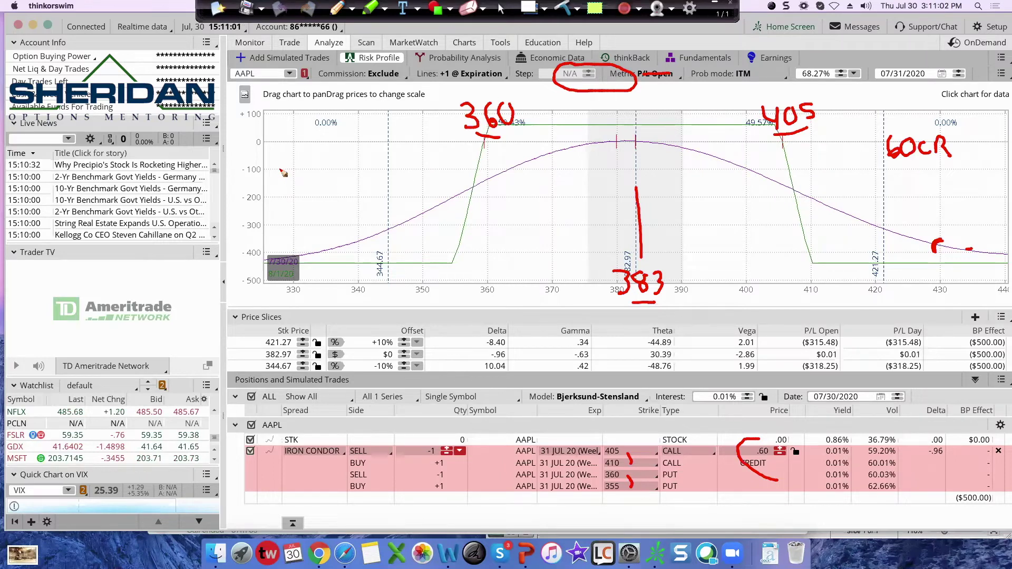
mouse_move(283, 172)
mouse_down()
mouse_move(287, 201)
mouse_move(322, 182)
mouse_move(331, 218)
mouse_up()
mouse_move(353, 176)
mouse_down()
mouse_move(347, 201)
mouse_move(370, 184)
mouse_up()
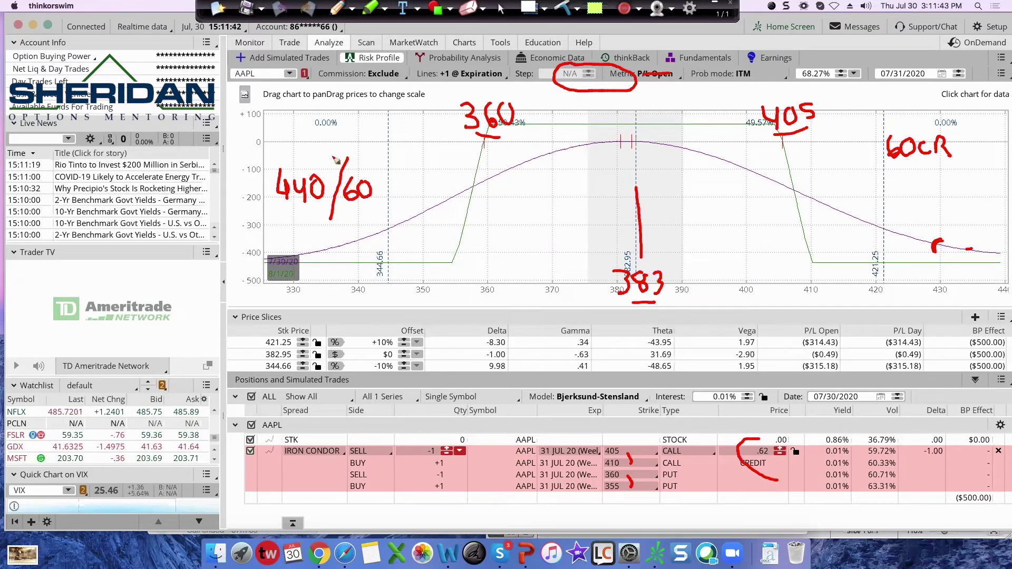
Underline the 440 and add red pen marks above and beside the handwritten 440/60.
drag(331, 116, 331, 126)
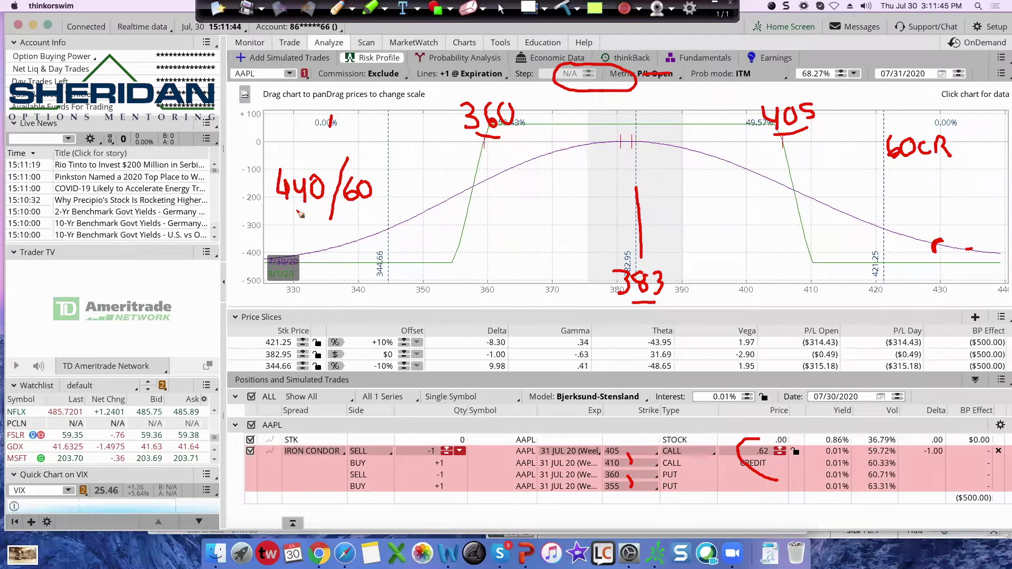
drag(285, 214, 300, 215)
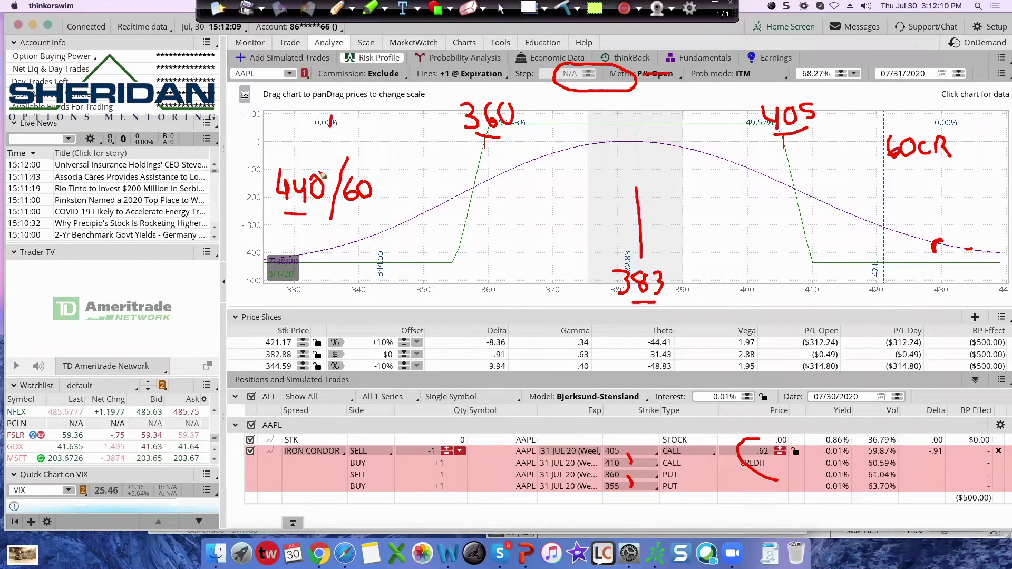
drag(330, 154, 369, 168)
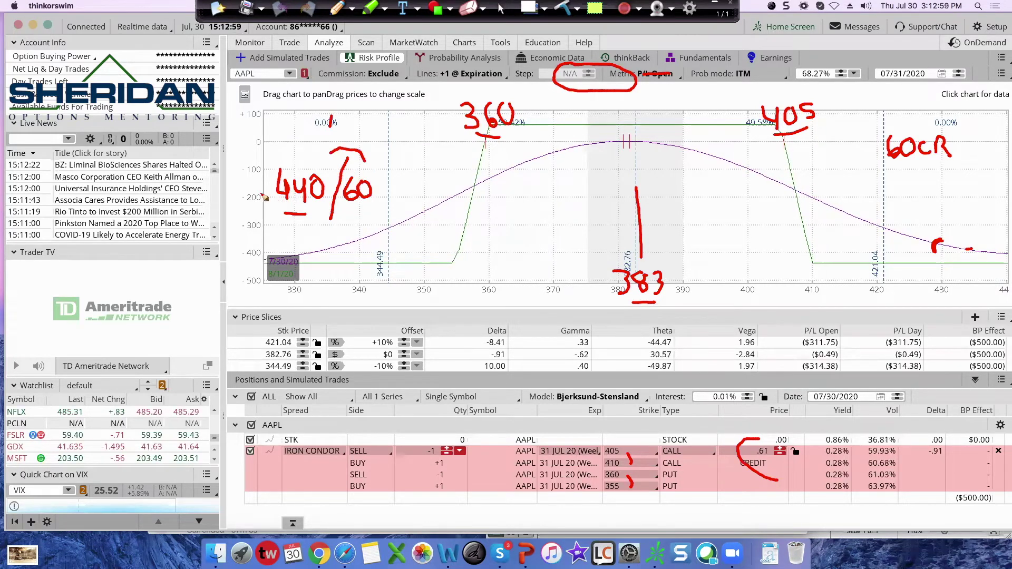
drag(250, 177, 266, 184)
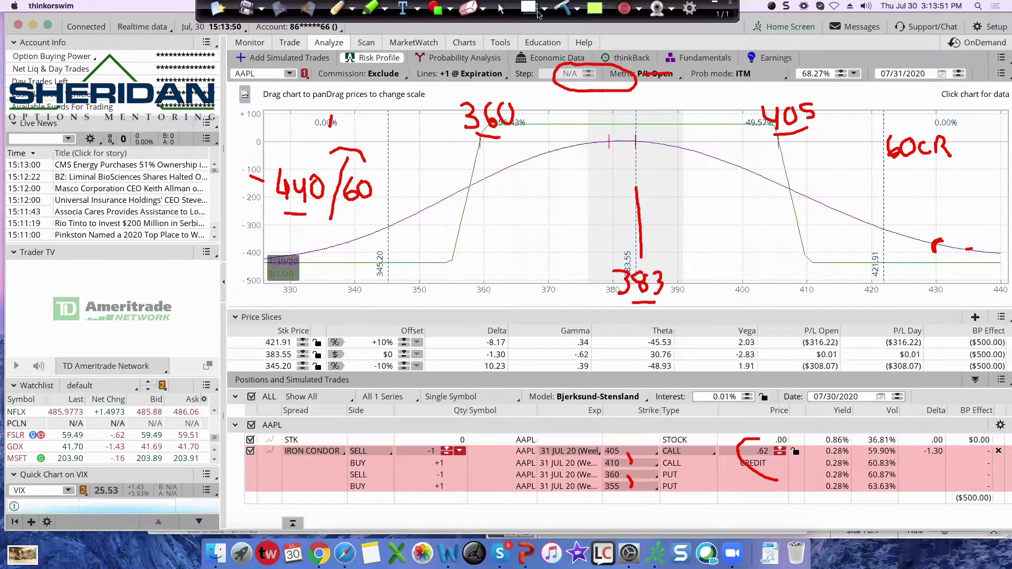
Return to the AAPL option chain and clear all the pen annotations from the screen.
click(501, 9)
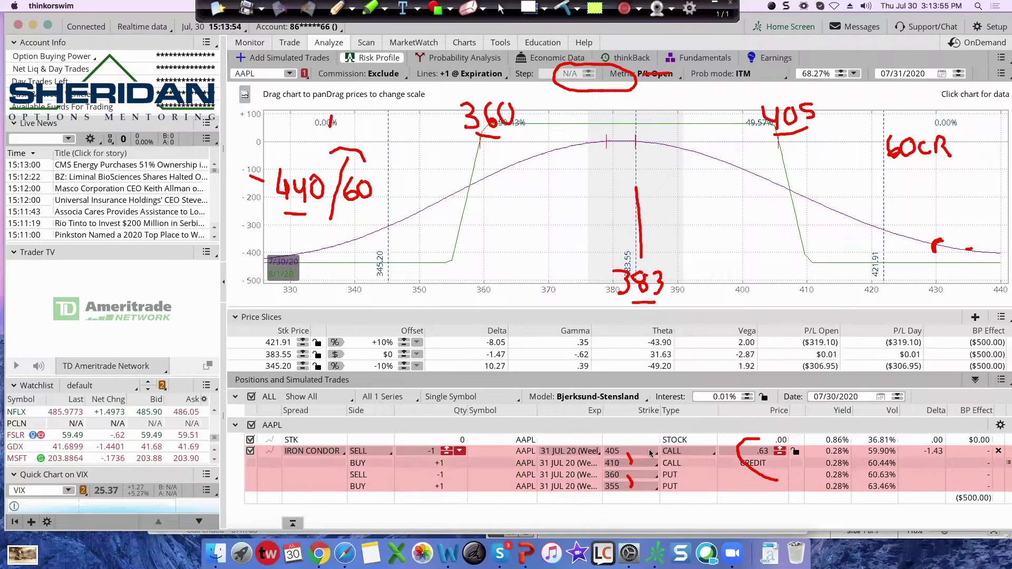
click(285, 58)
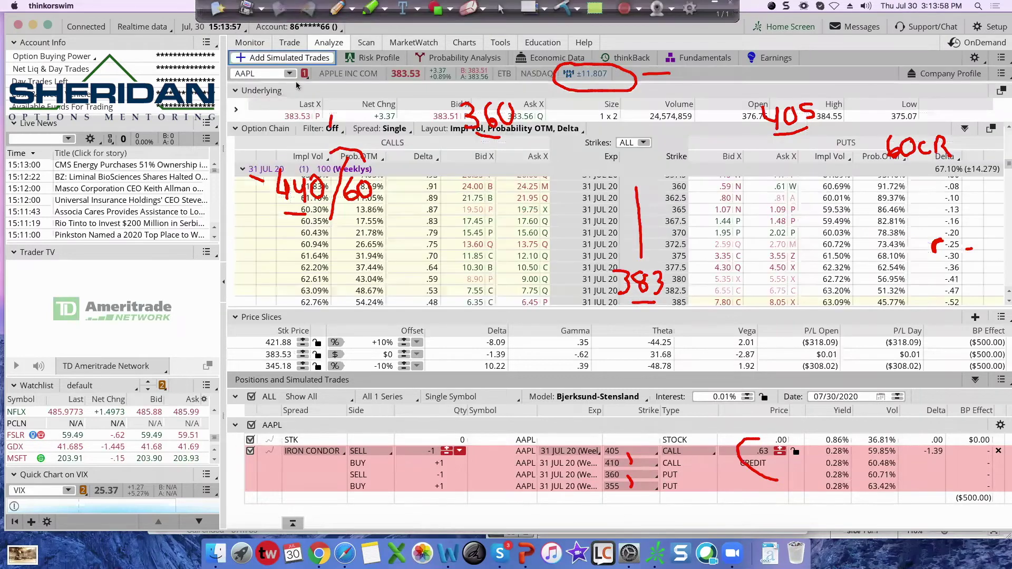
click(581, 9)
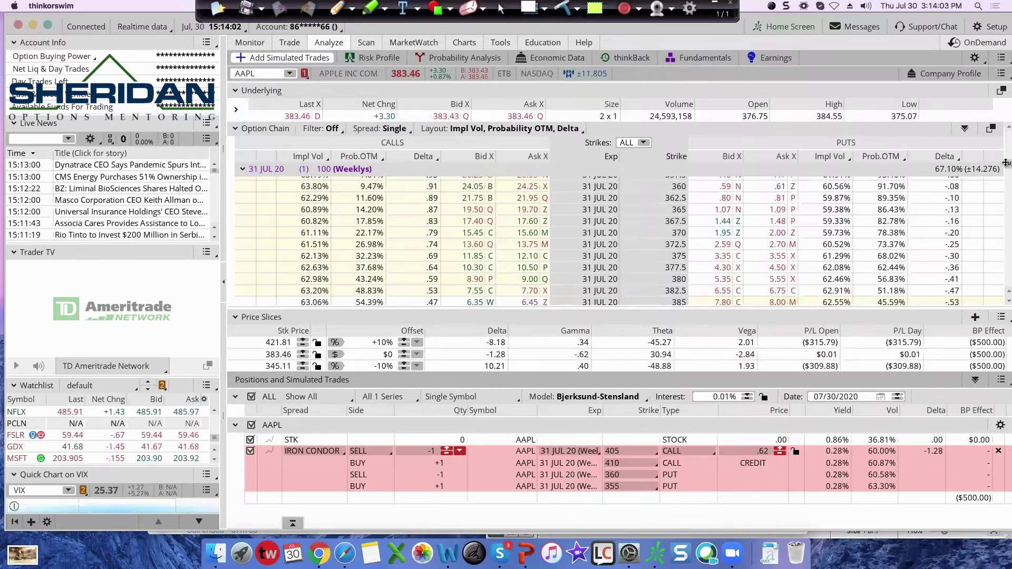
Set the iron condor's short call strike to 400 and its long call strike to 405.
scroll(1007, 166, down, 5)
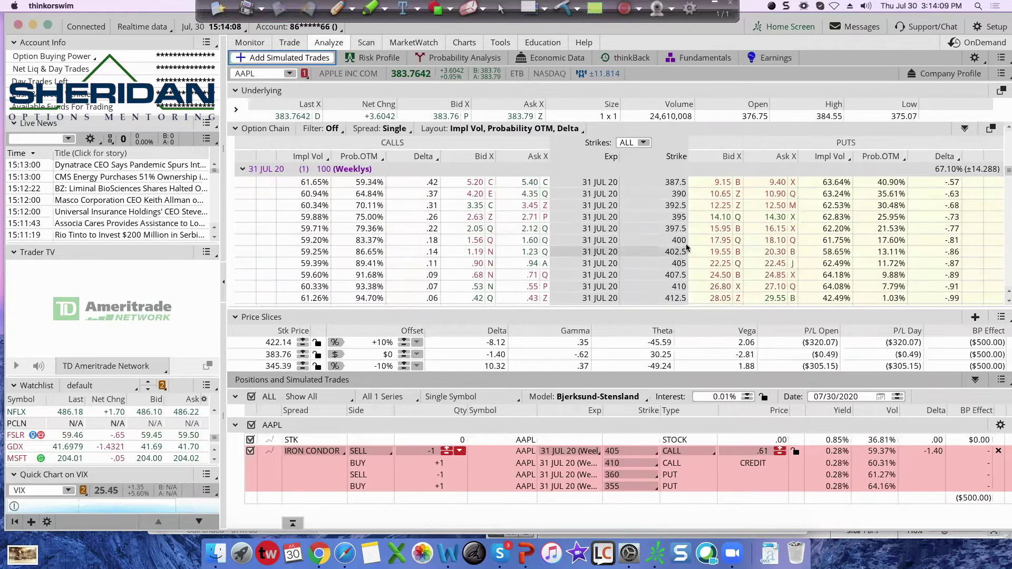
click(657, 452)
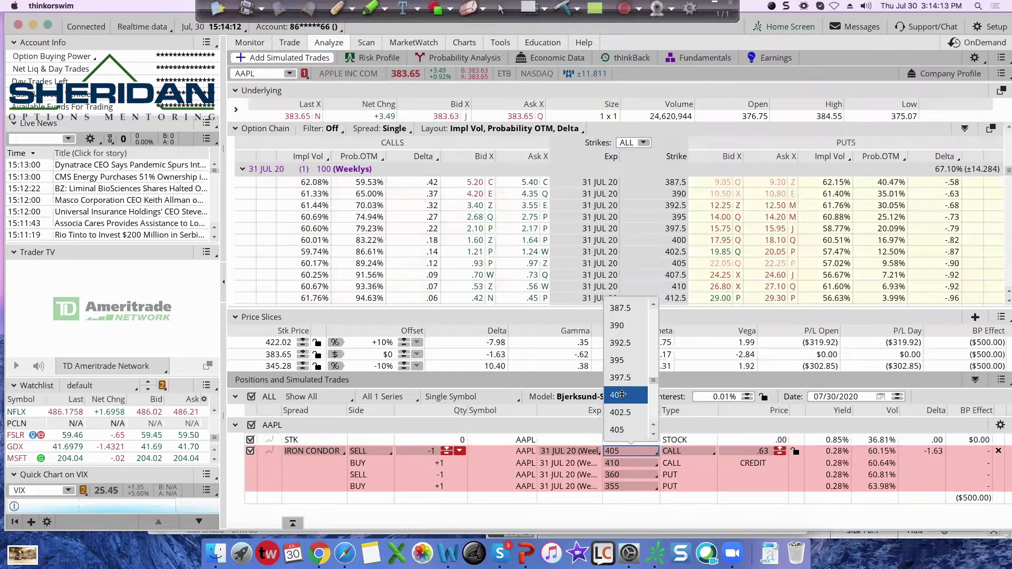
click(620, 395)
click(657, 464)
click(620, 405)
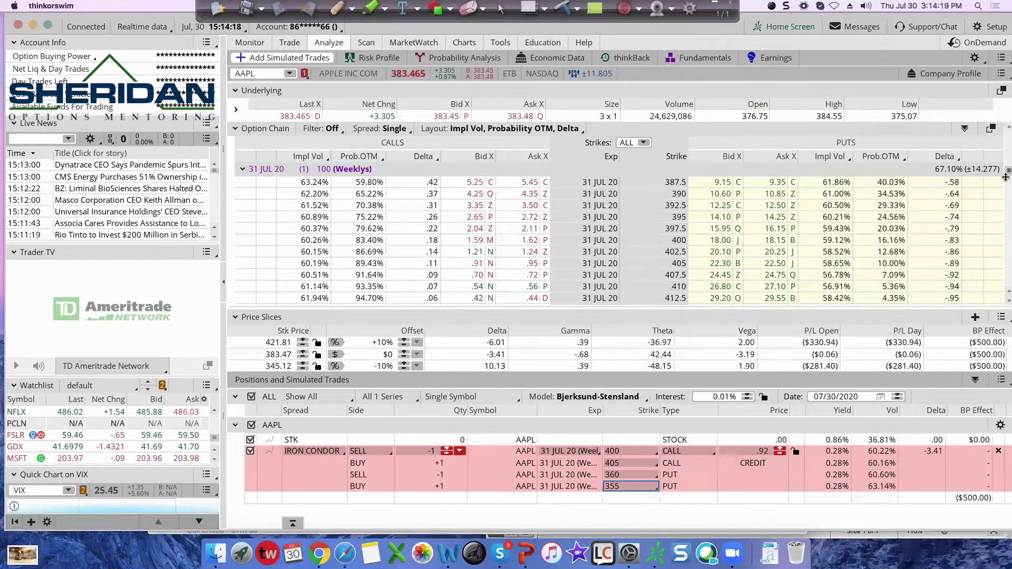
Set the iron condor's short put strike to 365 and long put strike to 360, and display its Risk Profile.
scroll(1006, 177, up, 5)
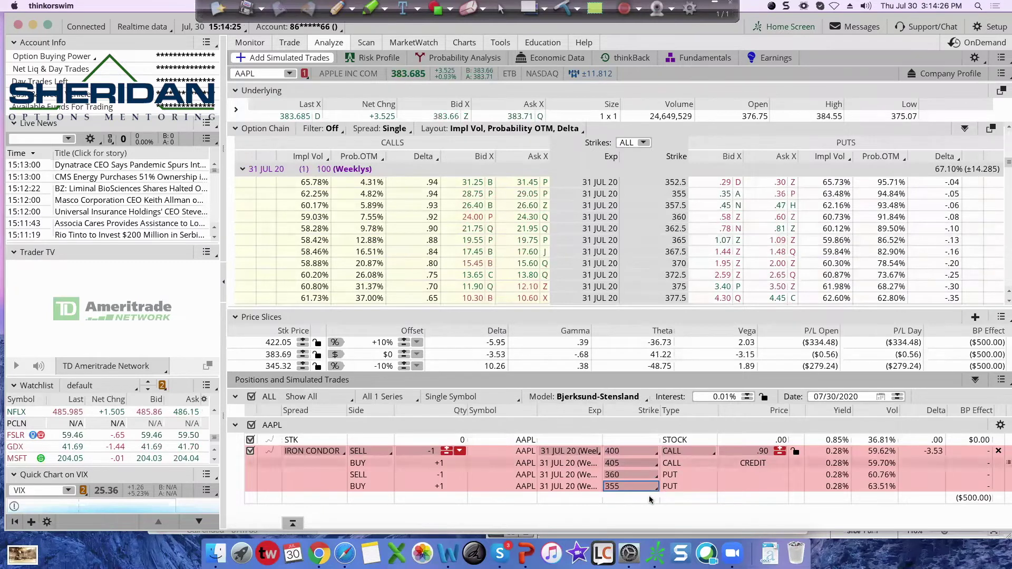
click(656, 477)
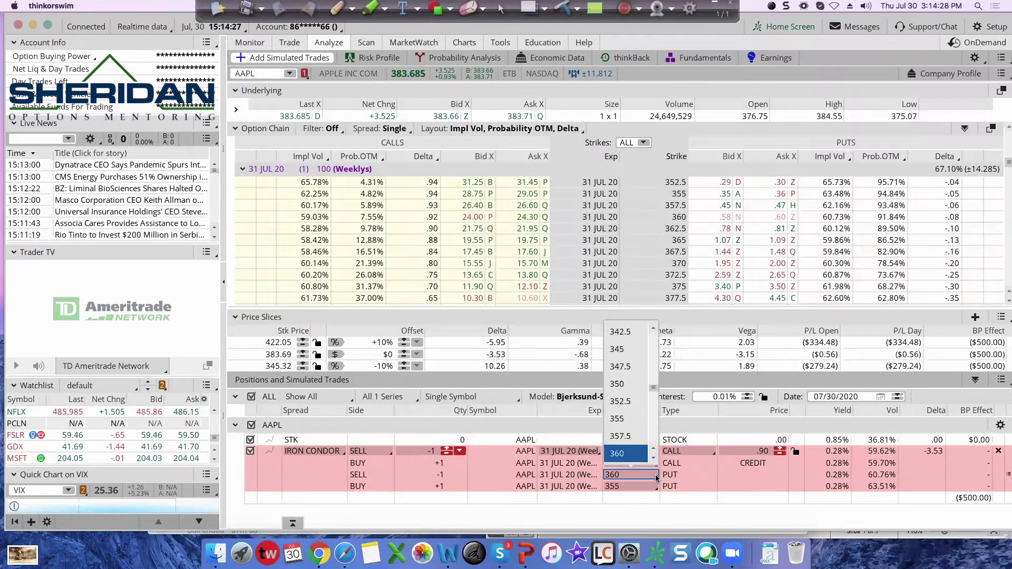
click(647, 454)
click(372, 57)
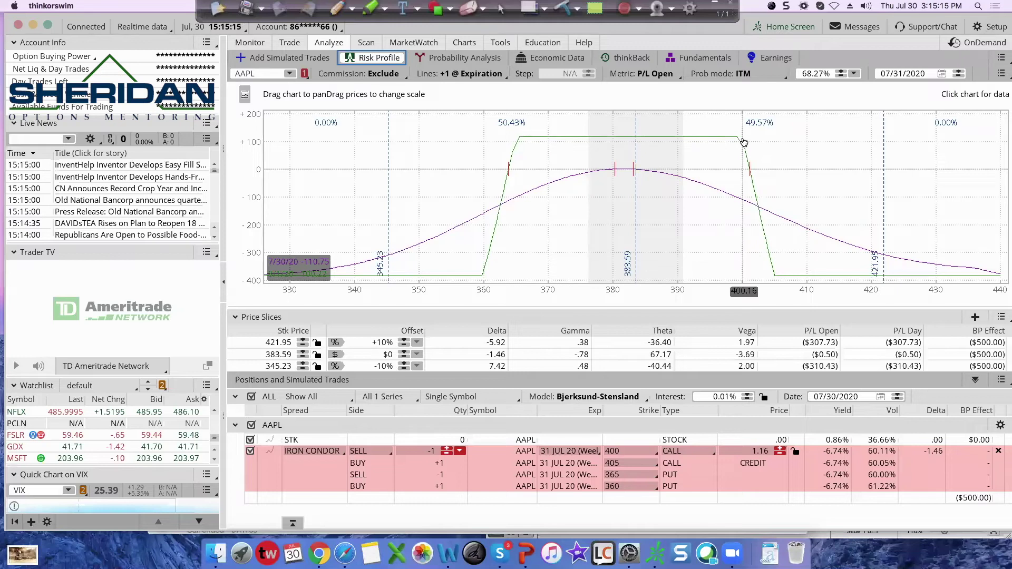
click(283, 57)
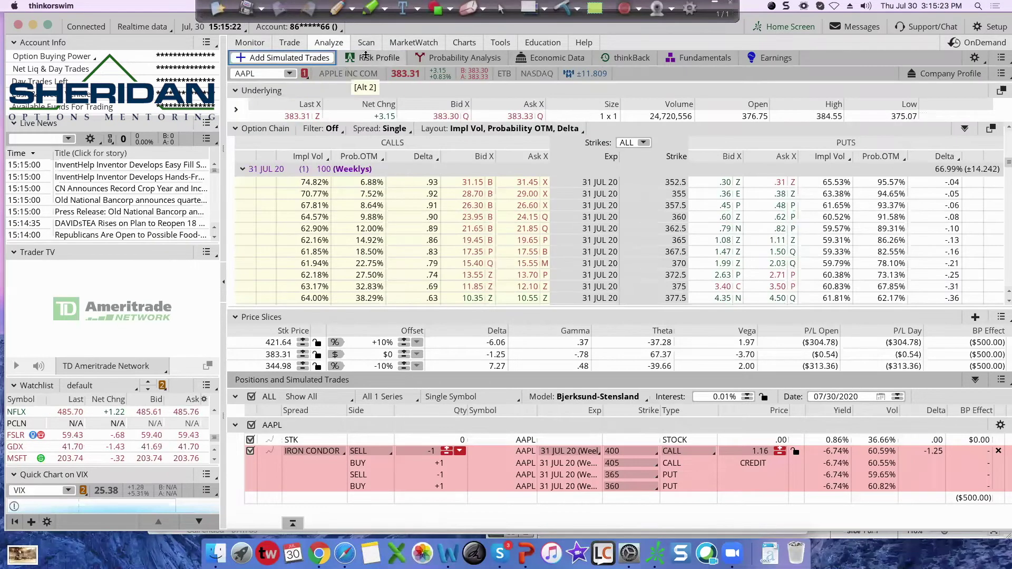
click(367, 58)
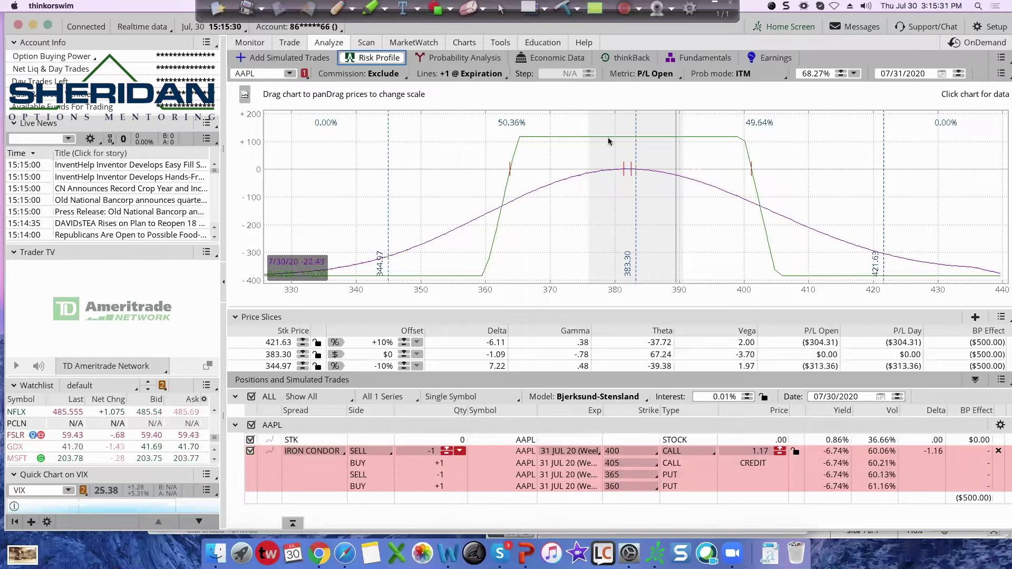
Delete the iron condor and add a simulated 265 call calendar buying 7 AUG 20 and selling 31 JUL 20.
click(296, 58)
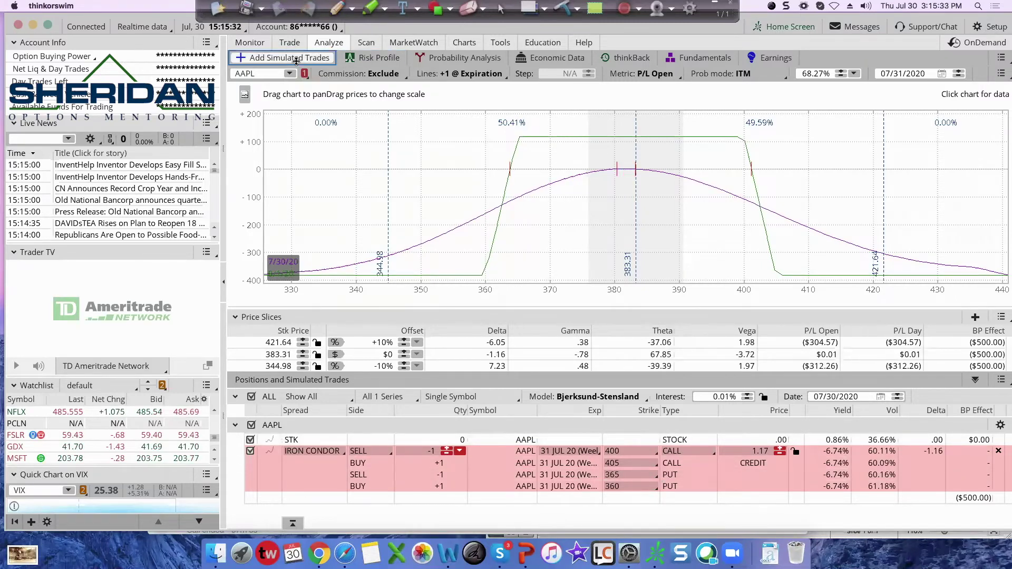
click(997, 451)
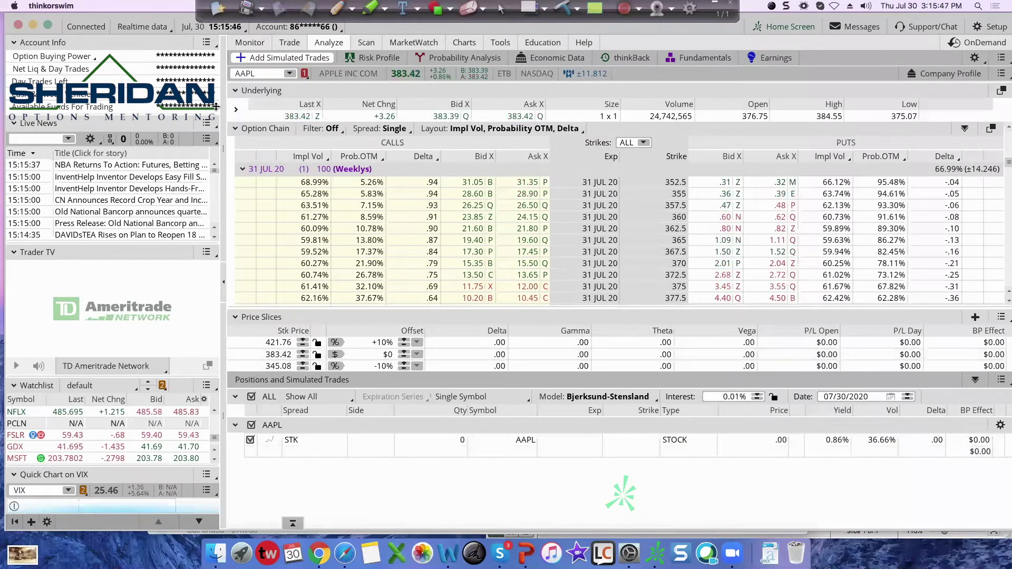
click(242, 170)
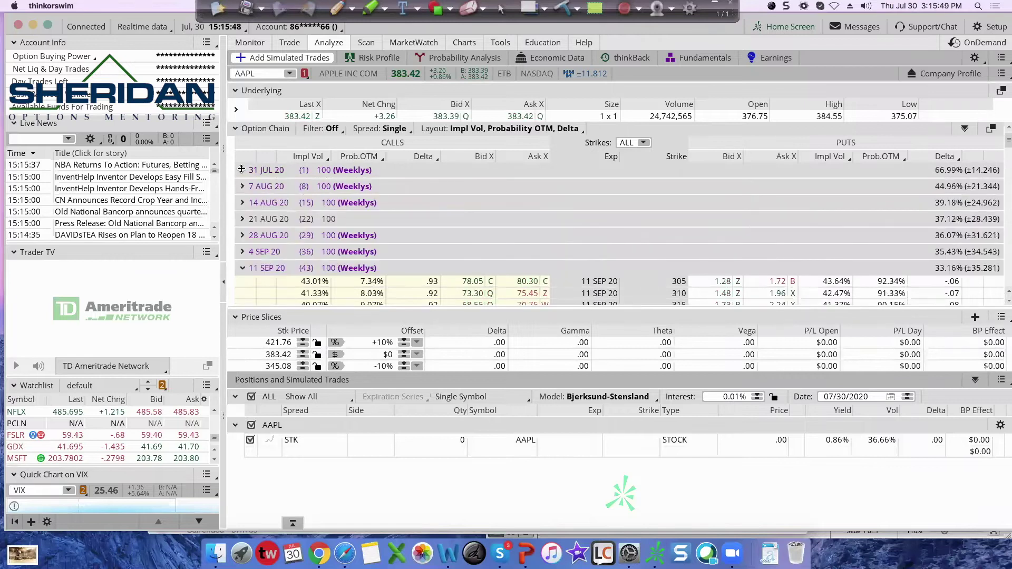
click(242, 169)
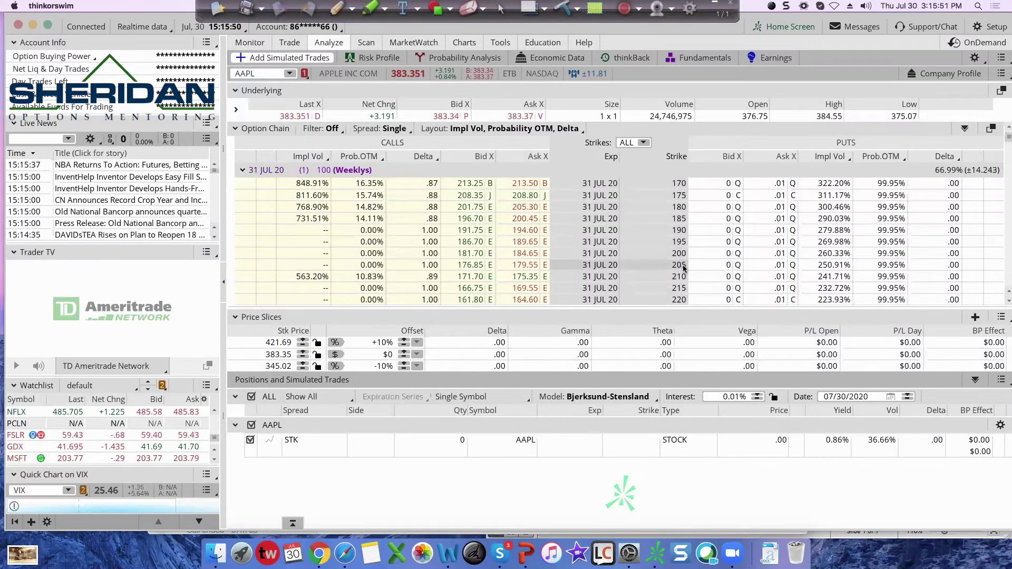
scroll(844, 210, down, 4)
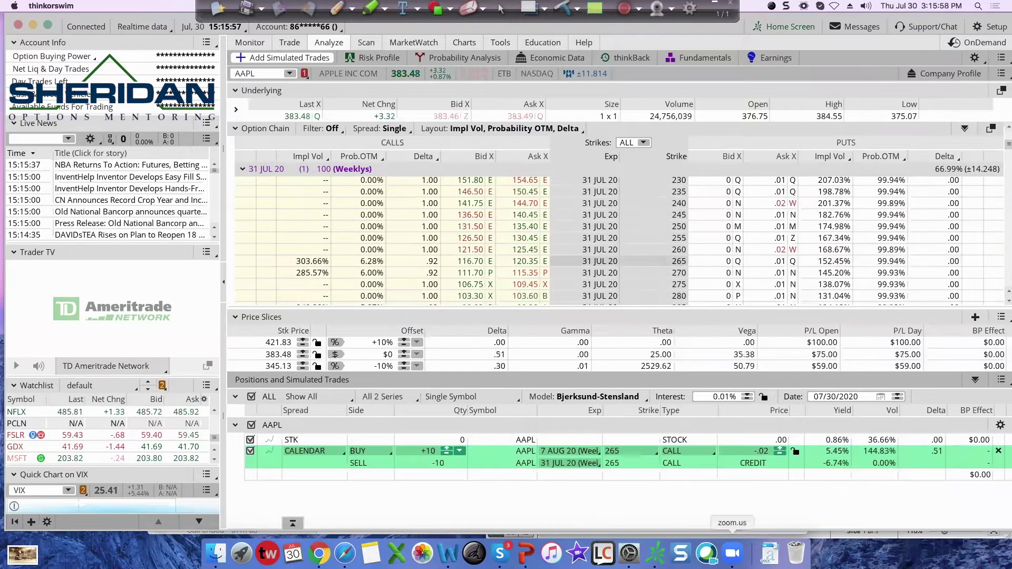
Set the strike of both legs of the call calendar to 385.
click(656, 451)
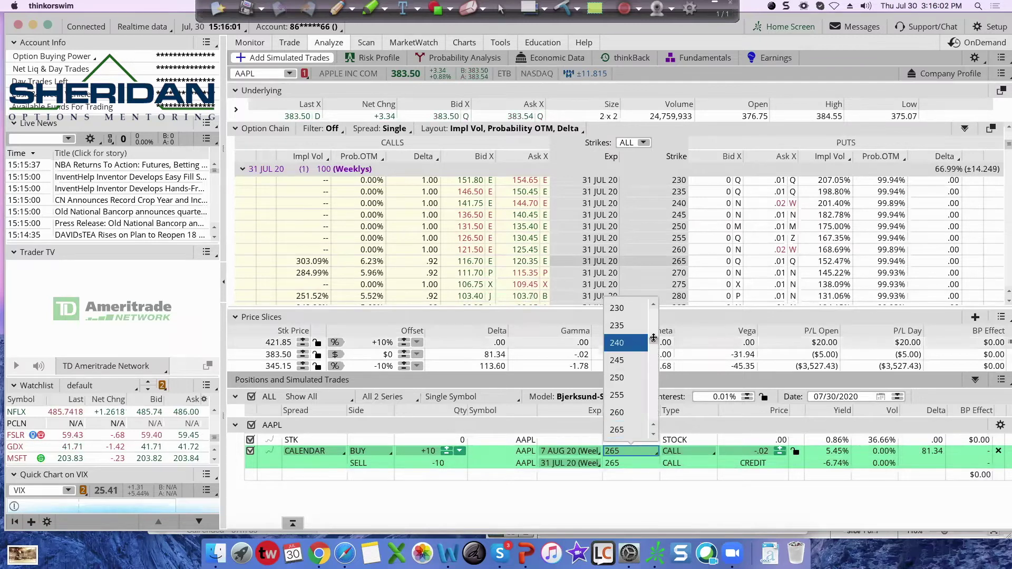
drag(656, 343, 655, 371)
click(616, 427)
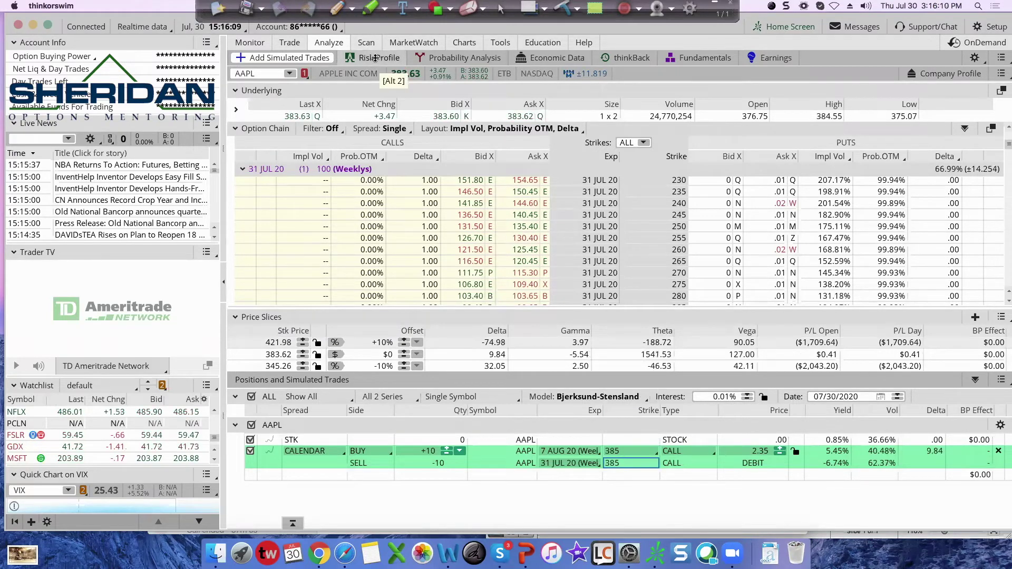
Display the calendar's Risk Profile and reduce its quantity to one contract.
click(376, 58)
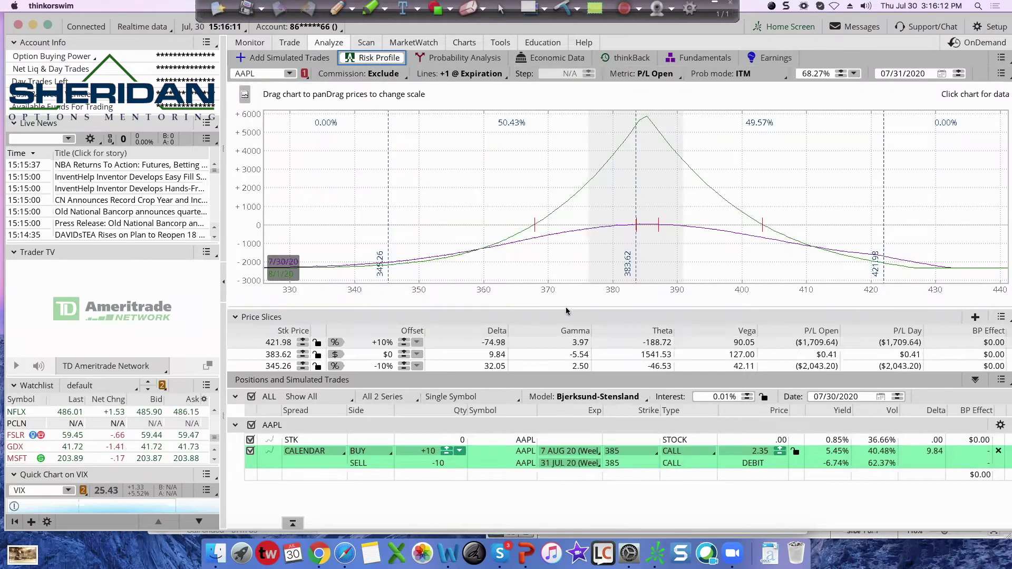
click(446, 455)
click(446, 455)
click(446, 455)
click(445, 456)
click(446, 455)
click(446, 455)
click(446, 456)
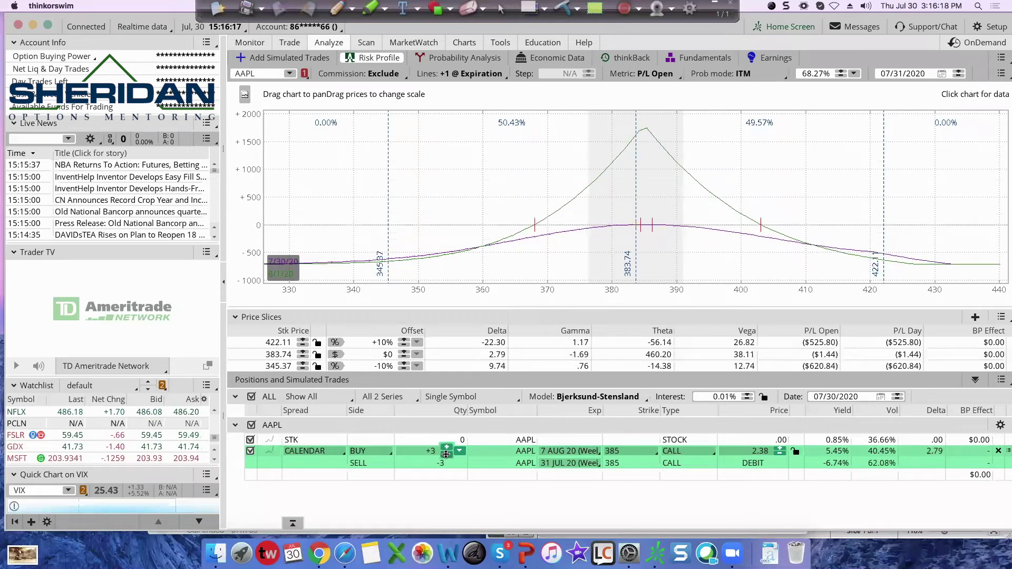
click(446, 456)
click(446, 455)
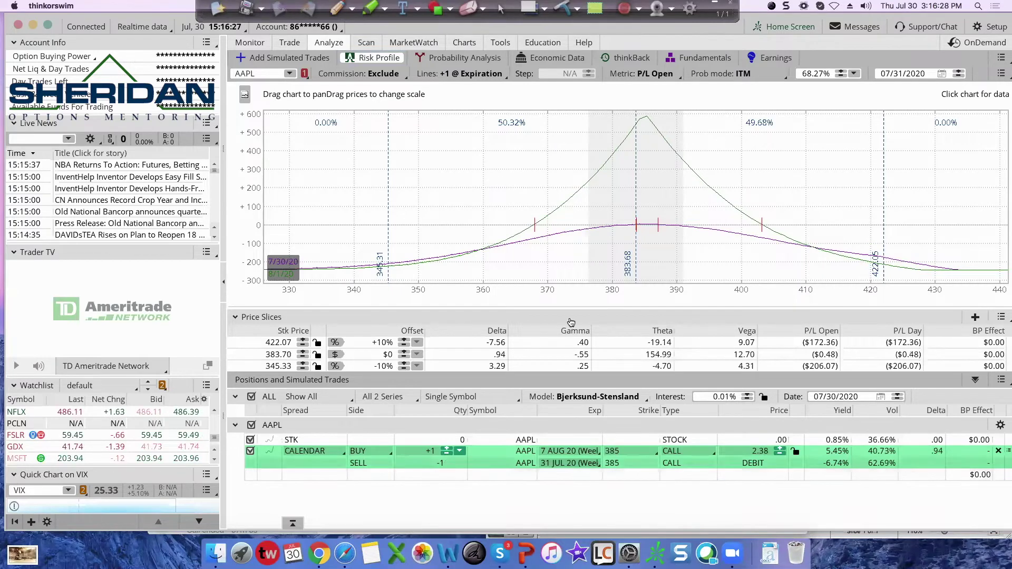
Review the AAPL option expirations and the calendar's Risk Profile, and open the stock's price chart.
click(284, 58)
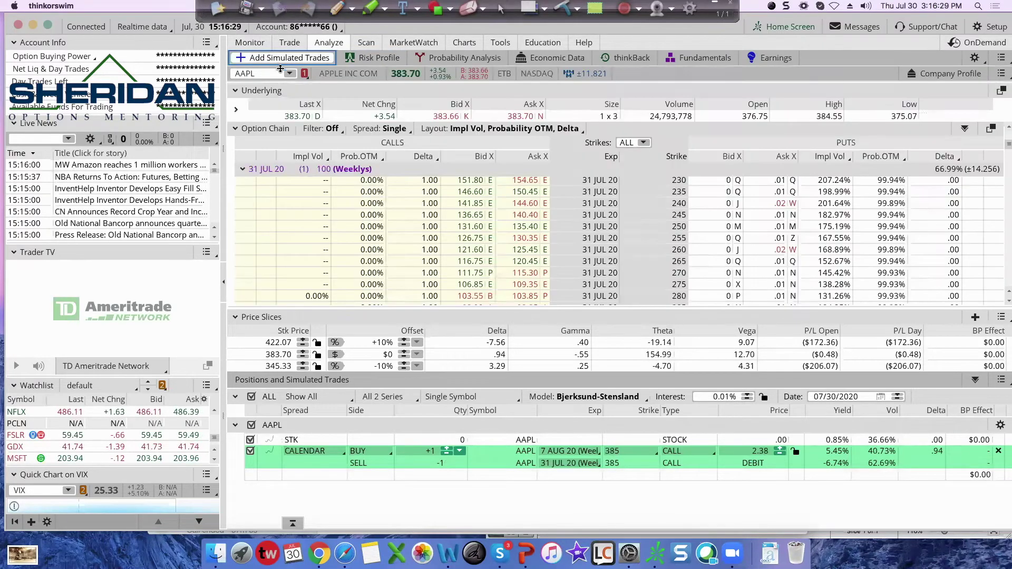
click(241, 170)
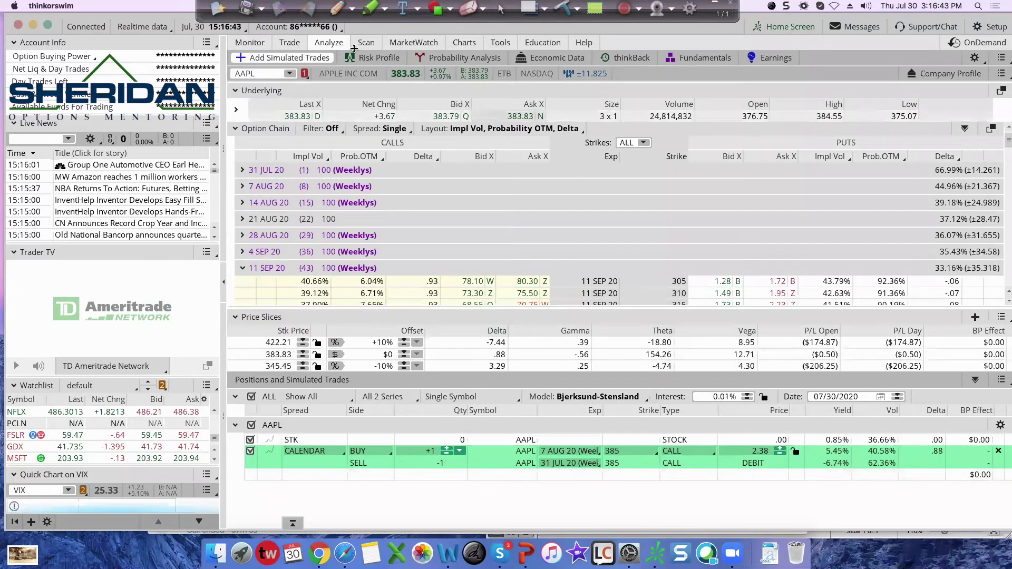
click(369, 60)
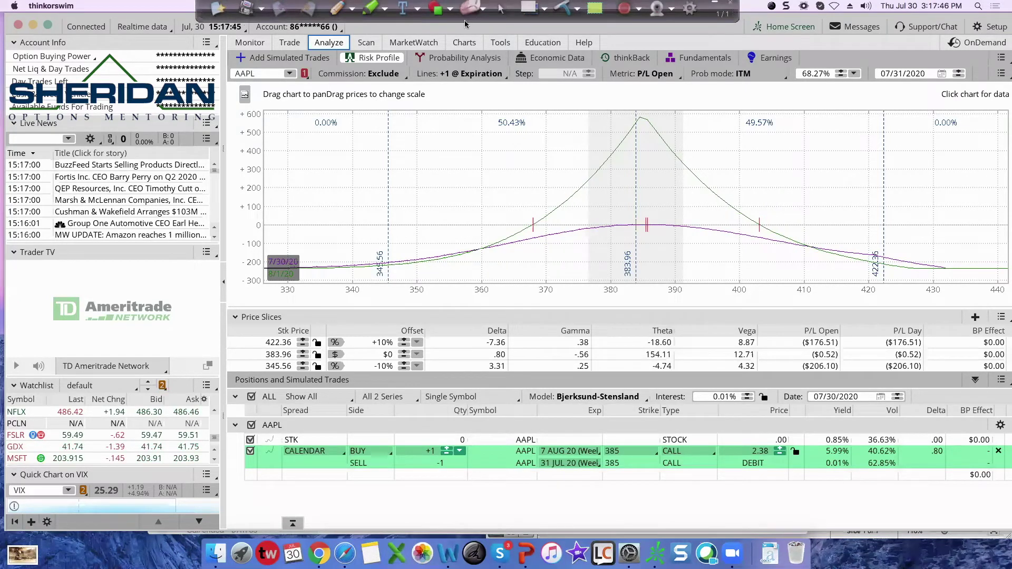
click(466, 41)
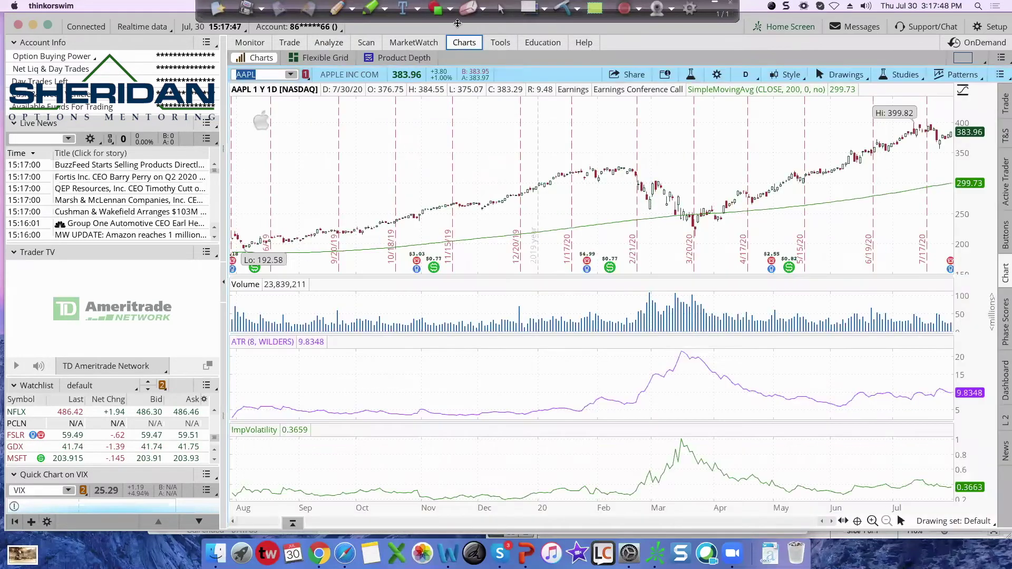
Mark AAPL's July implied volatility on the price chart with red pen lines above and below the curve.
click(338, 8)
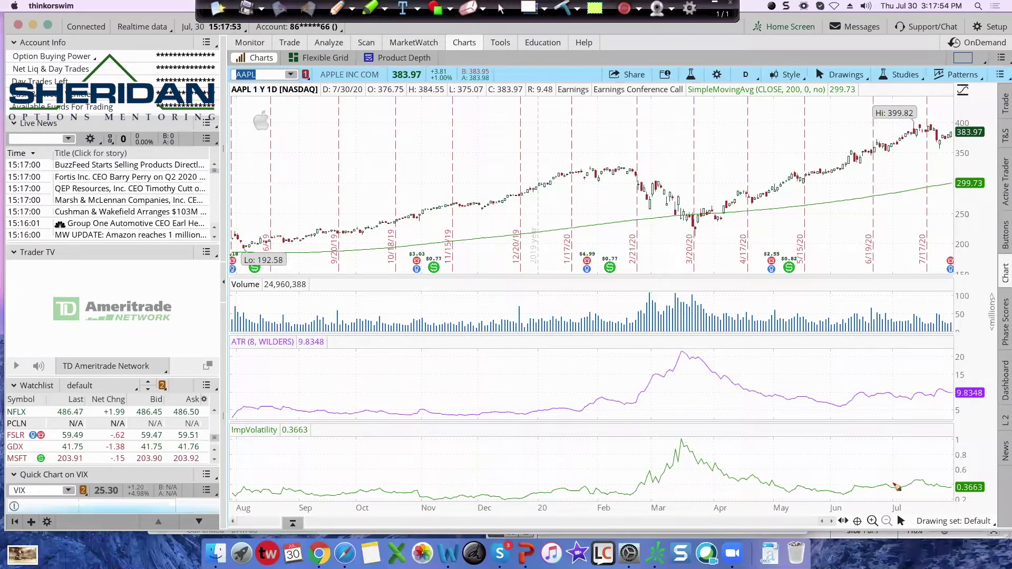
mouse_move(892, 484)
mouse_down()
mouse_move(956, 477)
mouse_move(906, 484)
mouse_up()
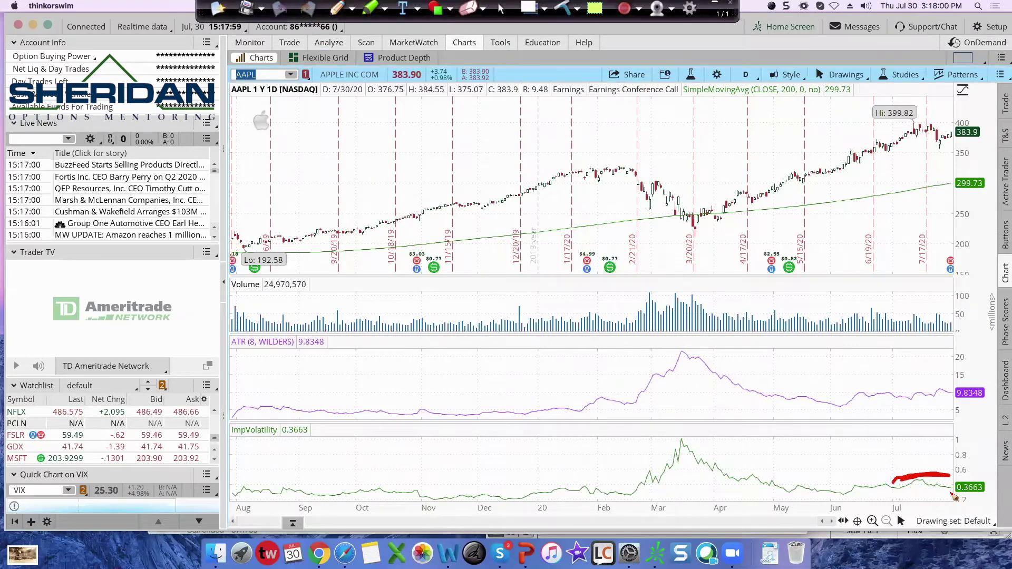
mouse_move(954, 496)
mouse_down()
mouse_move(888, 496)
mouse_move(952, 498)
mouse_up()
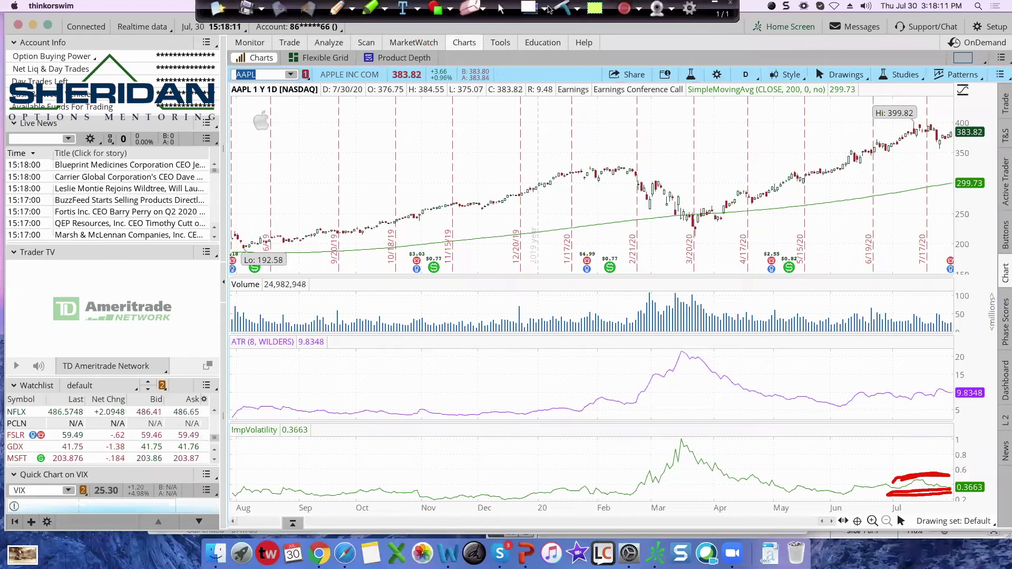
click(502, 9)
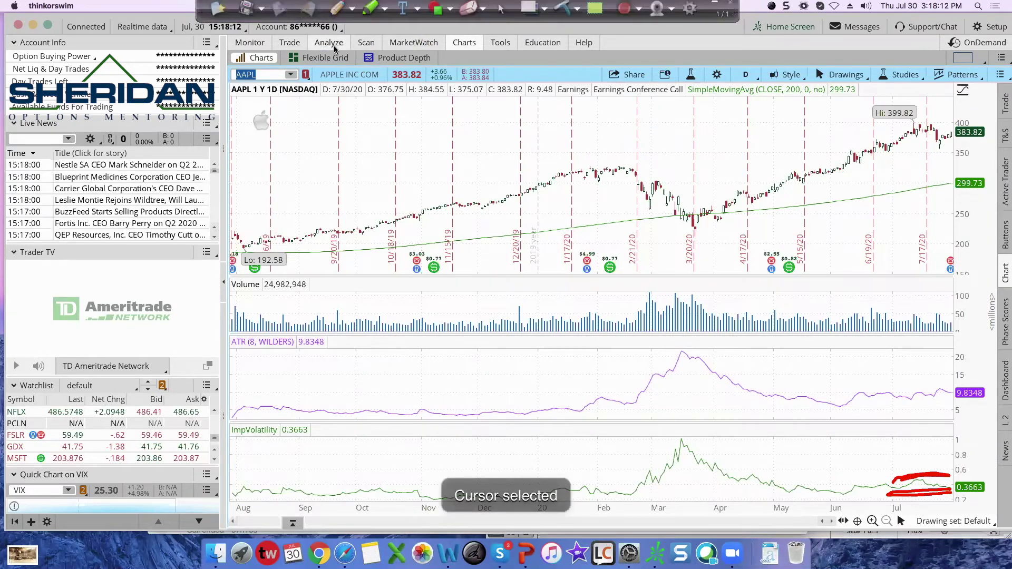
Return to the calendar's risk profile and handwrite "Mid 30's" and "35" on the graph in red pen.
click(329, 42)
click(337, 7)
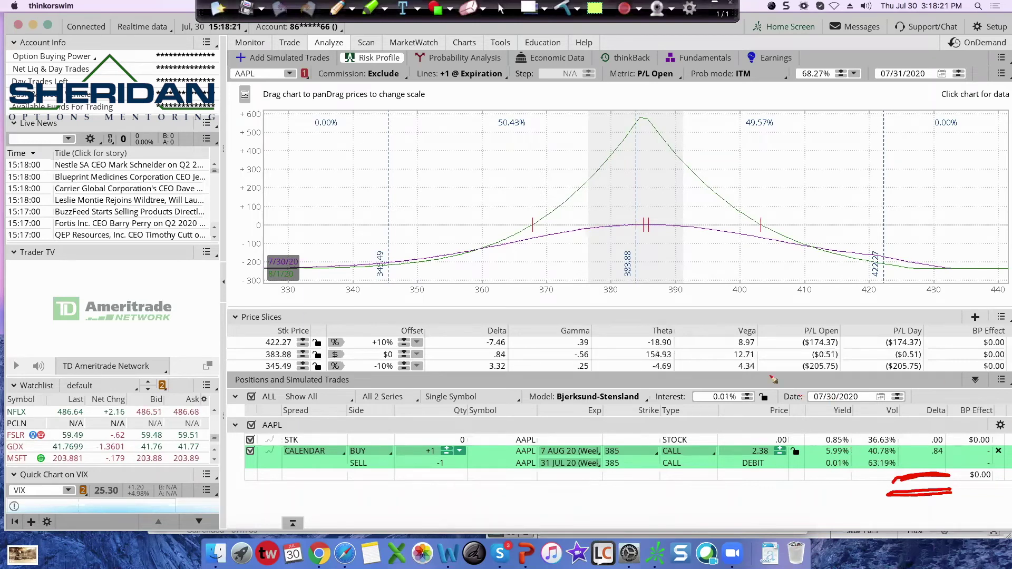
mouse_move(798, 123)
mouse_down()
mouse_move(916, 112)
mouse_move(917, 125)
mouse_up()
drag(885, 145, 892, 182)
drag(933, 150, 909, 182)
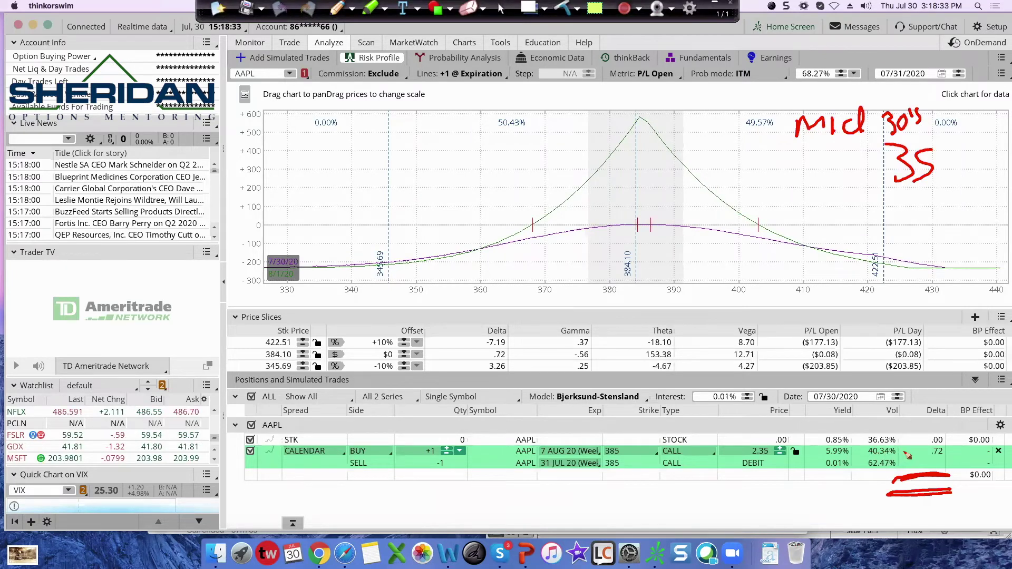
Mark both calendar legs' volatility values with short red dashes and point a red arrow at the peak of the expiration curve.
mouse_move(903, 452)
mouse_down()
mouse_move(914, 451)
mouse_move(919, 466)
mouse_up()
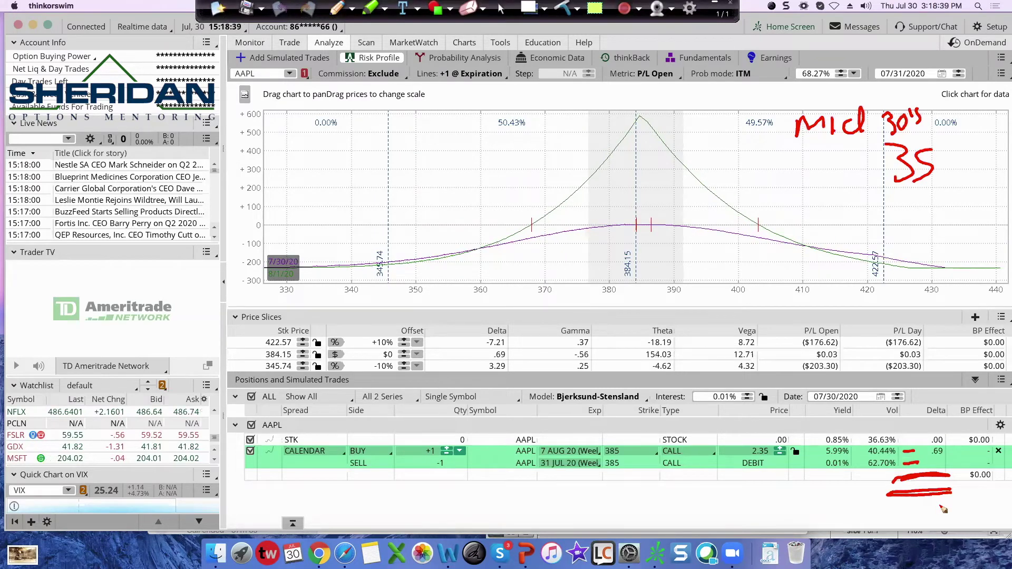
drag(858, 464, 865, 464)
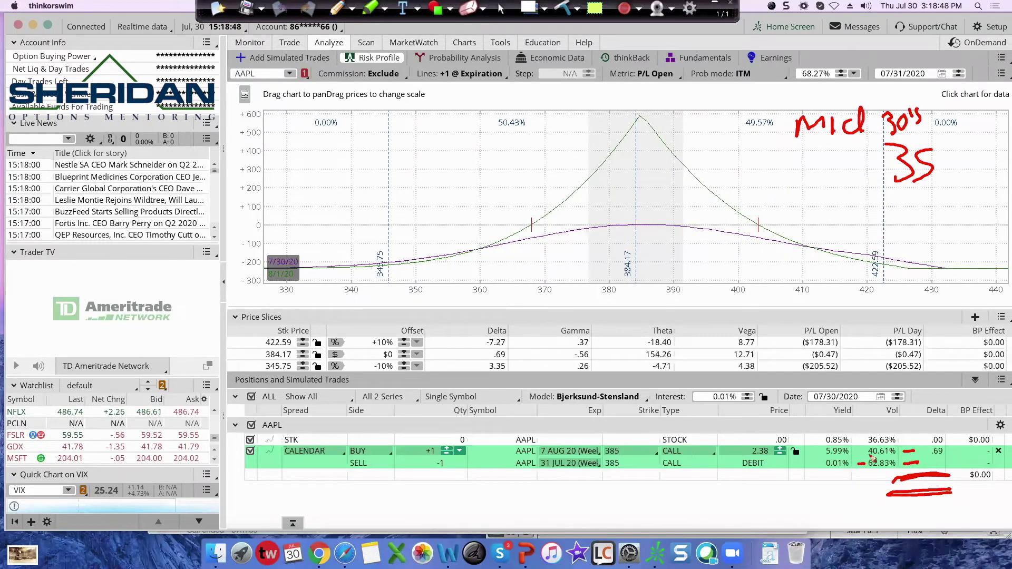
drag(868, 451, 858, 451)
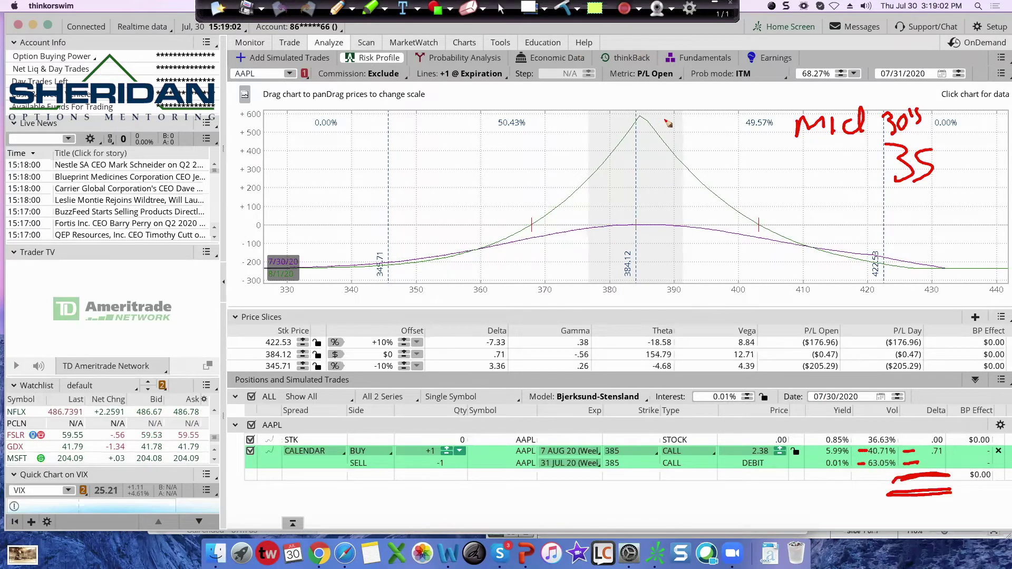
drag(668, 111, 652, 122)
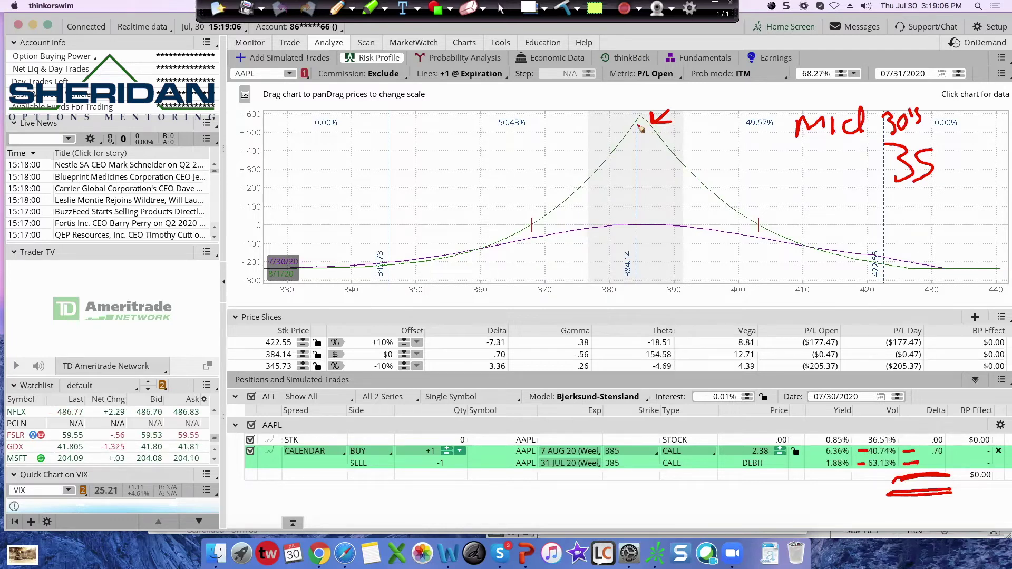
drag(616, 132, 612, 128)
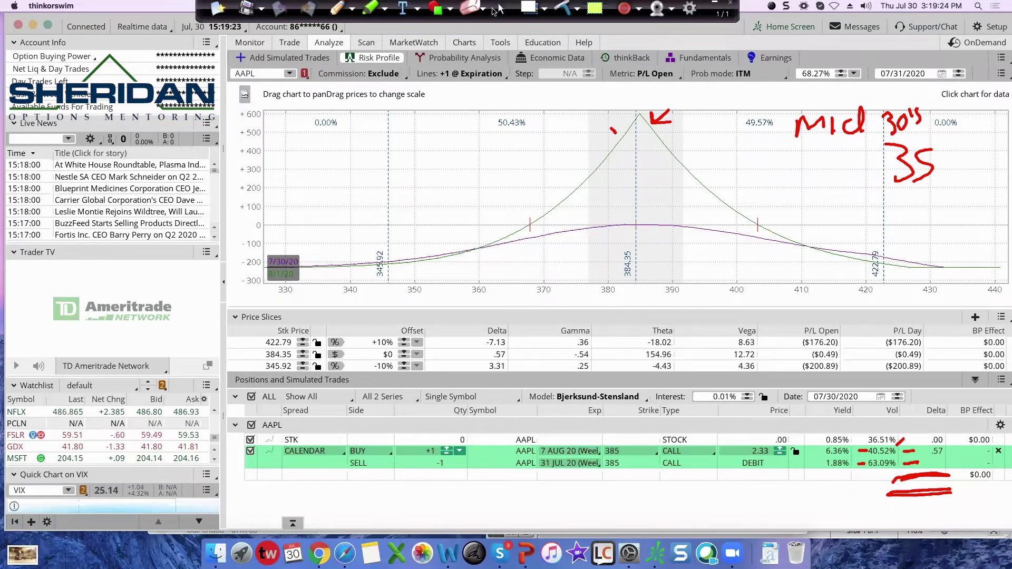
Show the AAPL adjustment fields and set the volatility adjustment to -6%.
click(501, 9)
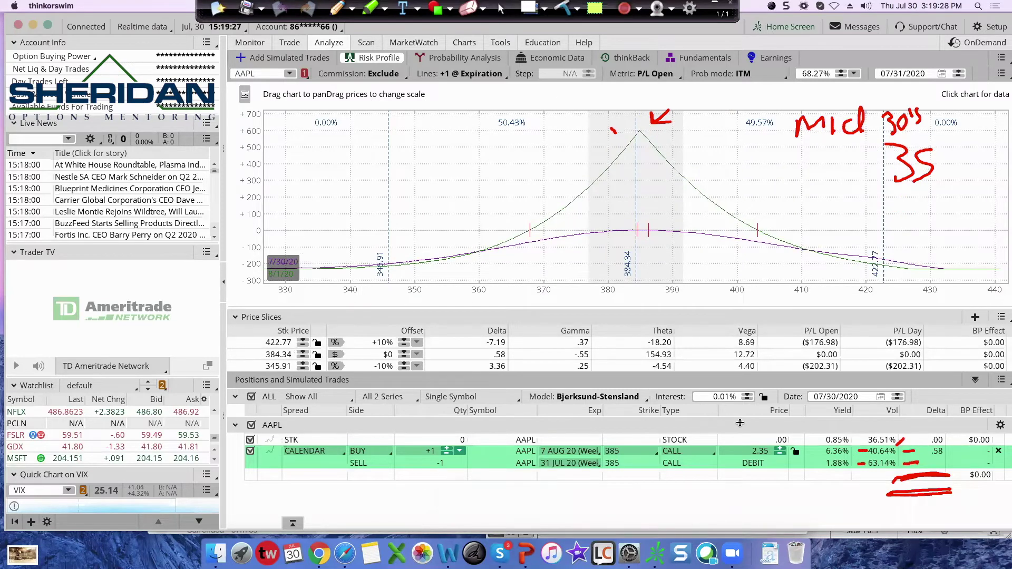
click(1000, 426)
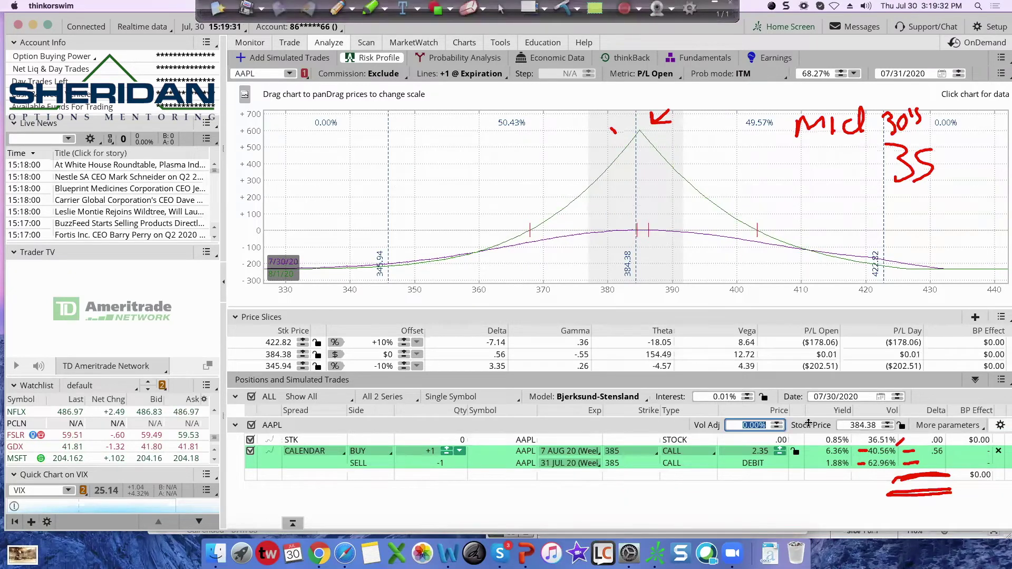
text(-6)
key(Return)
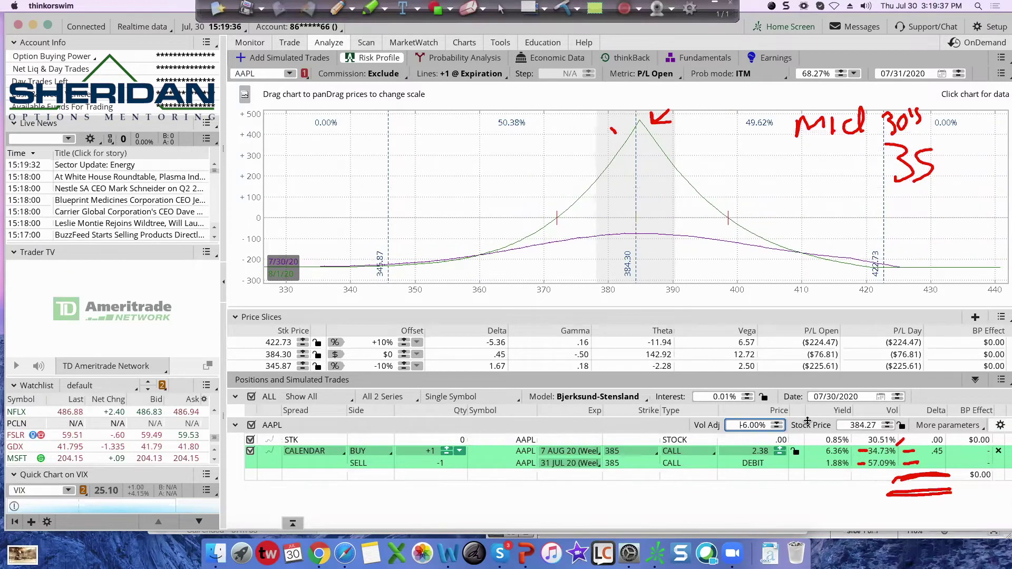
Mark both expiration breakevens on the risk profile in red pen, with inward arrows from wider marks to show the range narrowing.
click(339, 10)
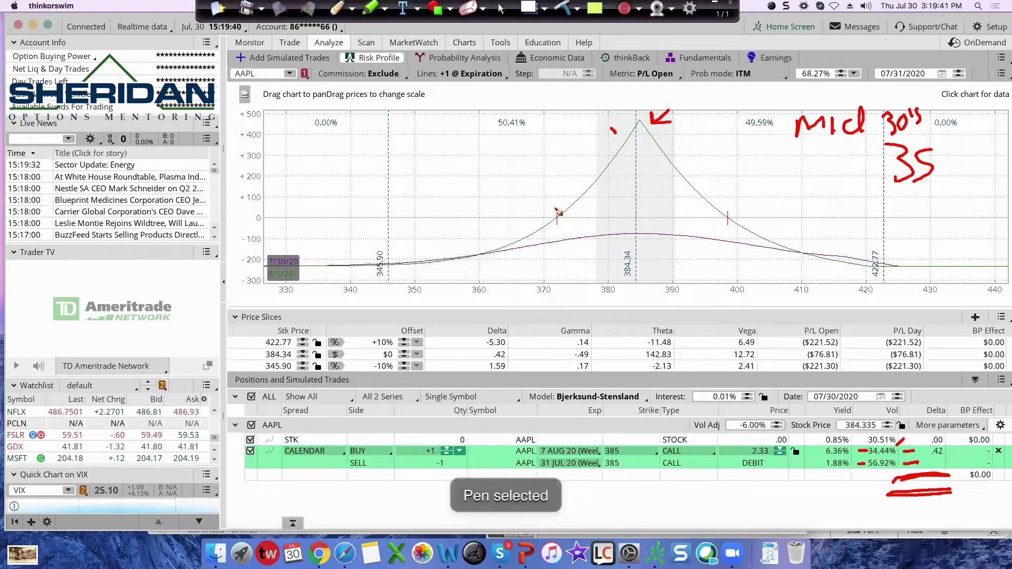
drag(555, 207, 559, 228)
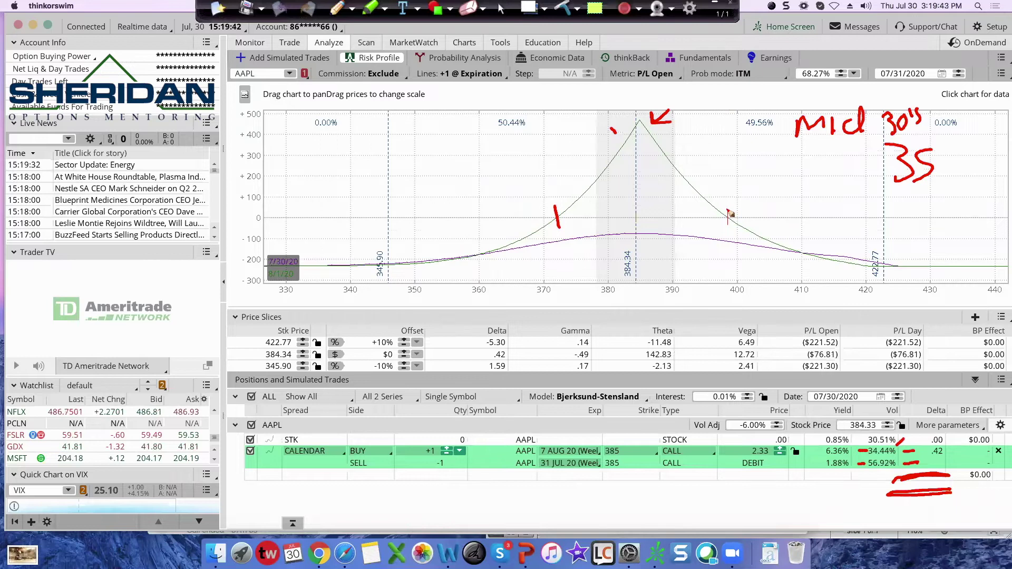
mouse_move(730, 214)
mouse_down()
mouse_move(732, 225)
mouse_move(774, 220)
mouse_up()
mouse_move(477, 208)
mouse_down()
mouse_move(478, 219)
mouse_move(541, 214)
mouse_move(534, 224)
mouse_up()
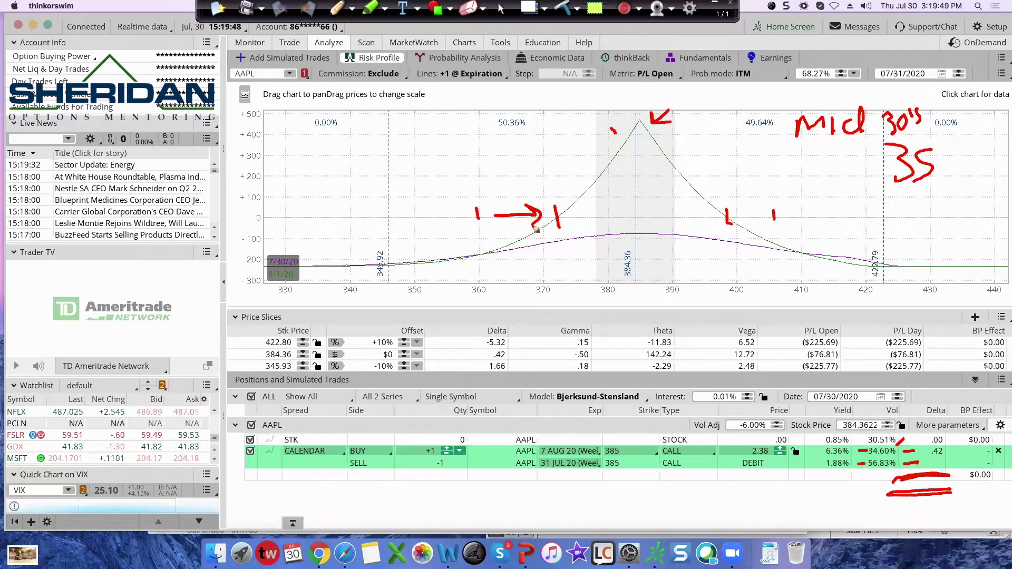
drag(756, 203, 730, 204)
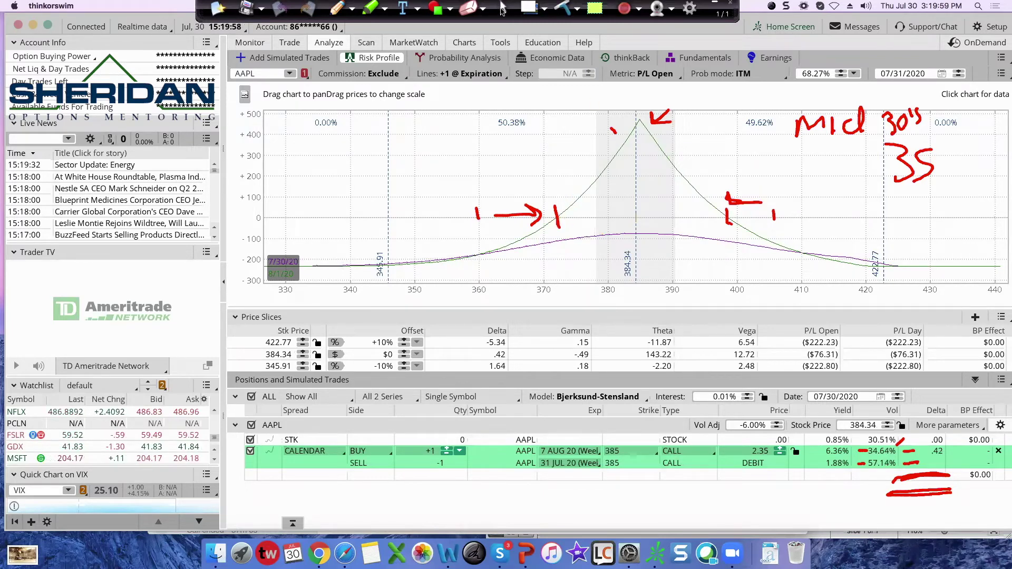
click(503, 8)
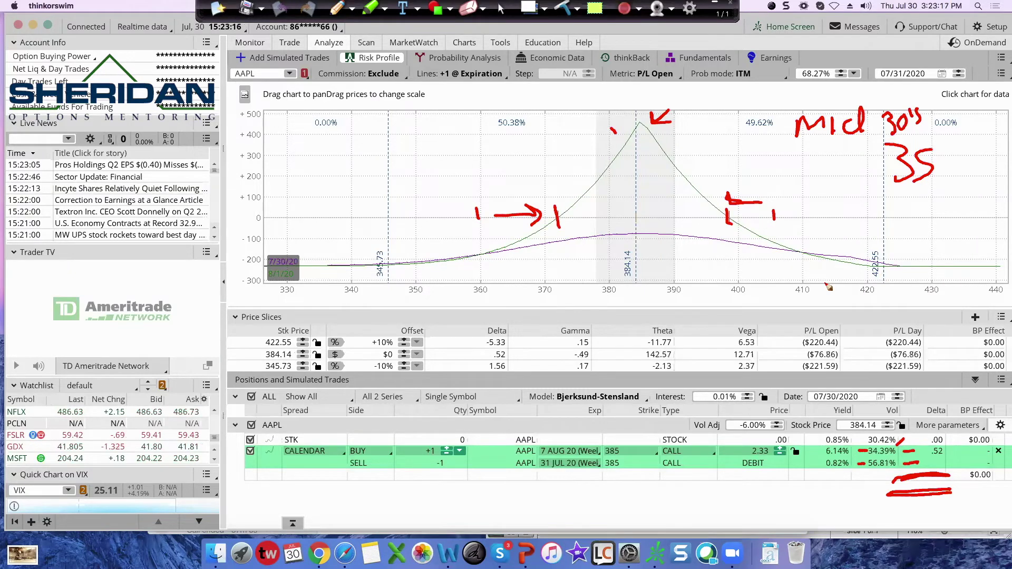
Draw a red arrow at the expiration curve near the 390 price and re-mark both breakevens with vertical strokes.
mouse_move(693, 148)
mouse_down()
mouse_move(672, 164)
mouse_move(678, 153)
mouse_move(672, 165)
mouse_move(706, 159)
mouse_up()
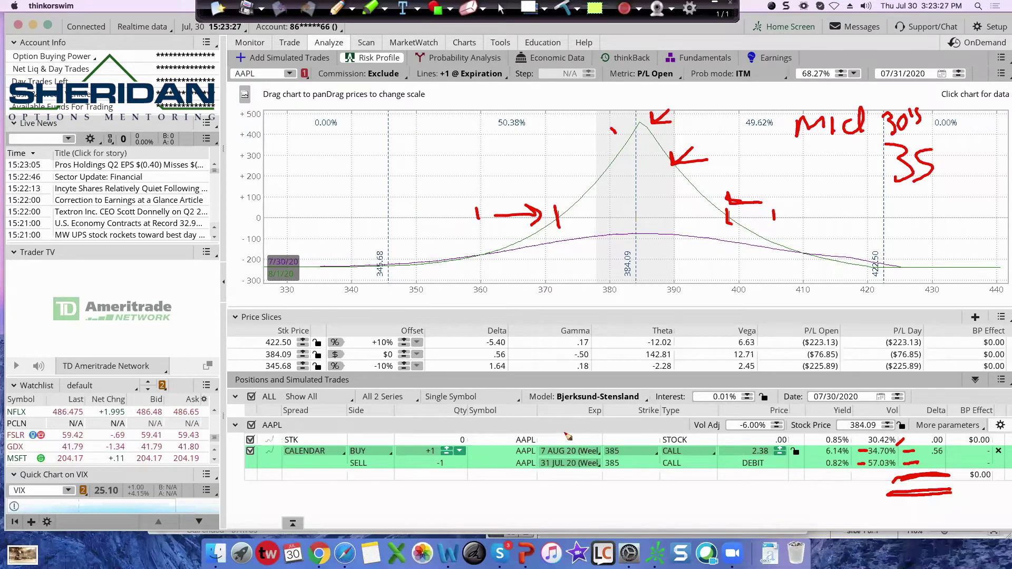
drag(564, 433, 562, 440)
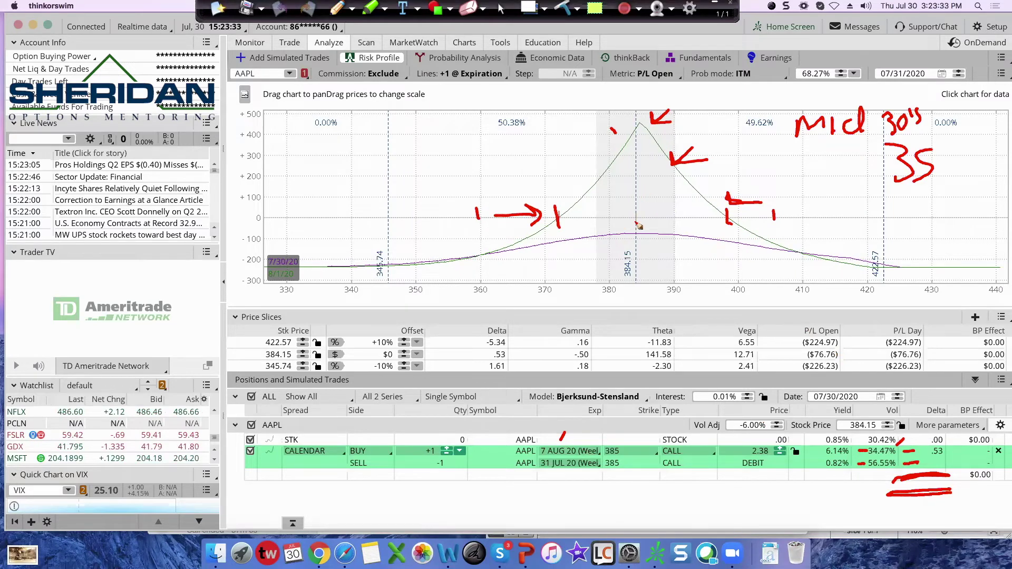
drag(560, 203, 562, 232)
drag(729, 194, 726, 237)
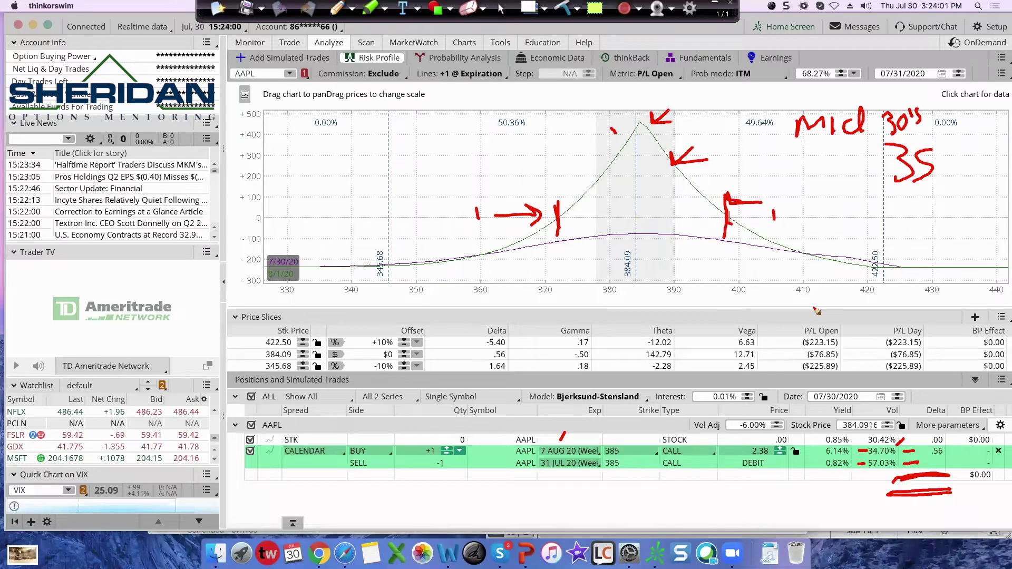
Clear all pen annotations and delete the simulated 385 call calendar.
click(568, 9)
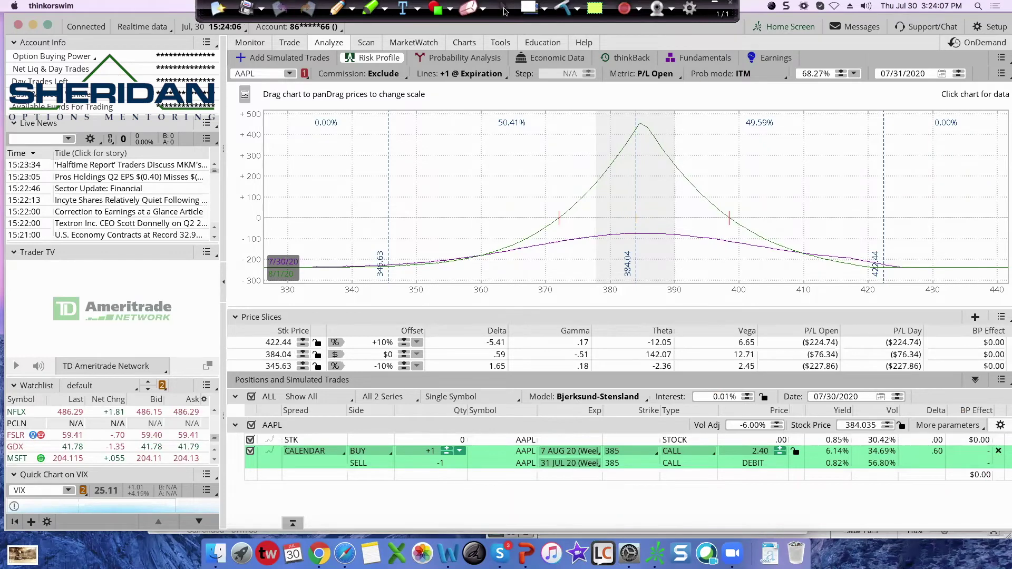
click(504, 10)
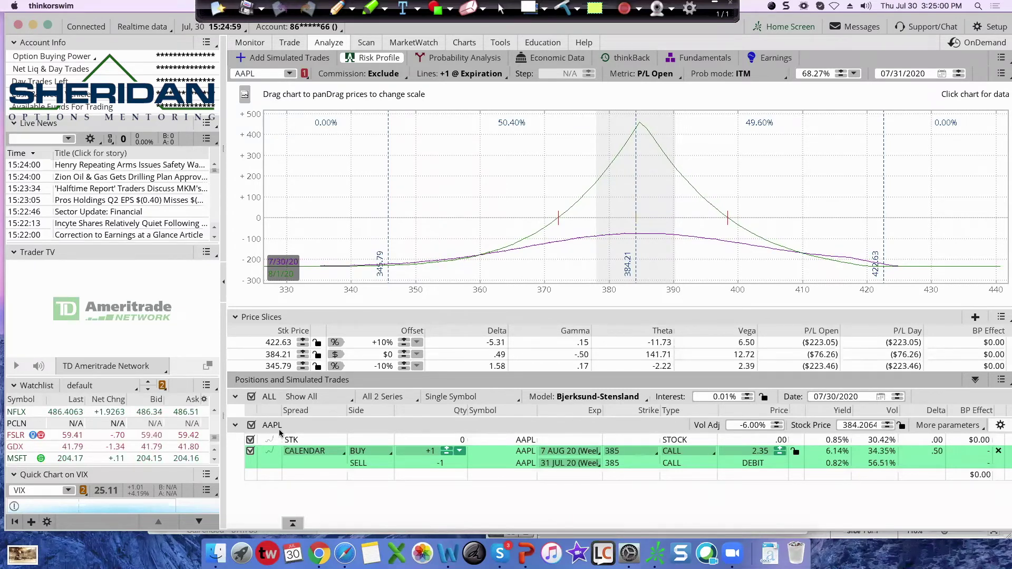
click(1000, 452)
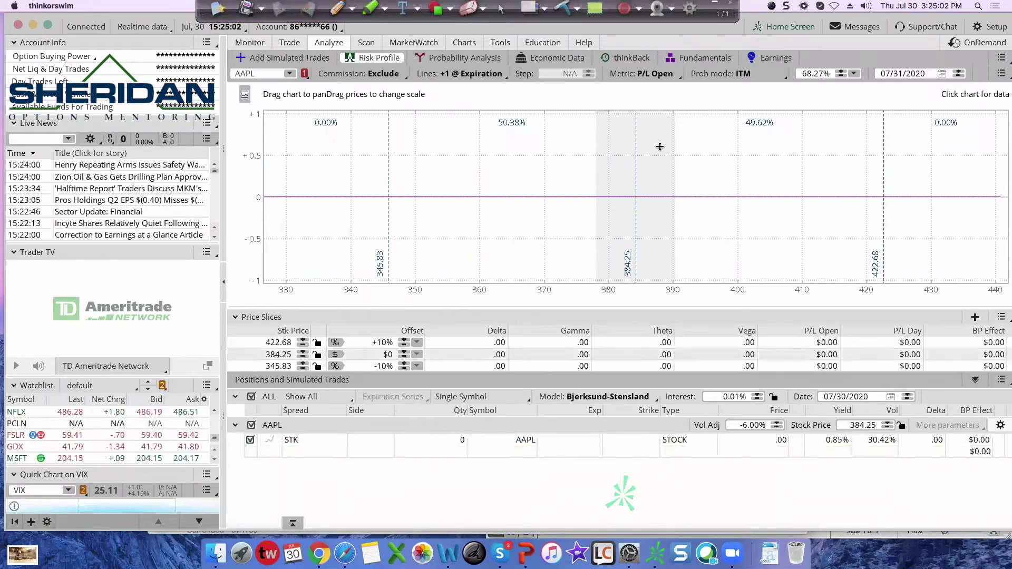
Display the AAPL option chain, circle the expected move in red, and mark the 31 JUL 20 and 7 AUG 20 expirations.
click(298, 57)
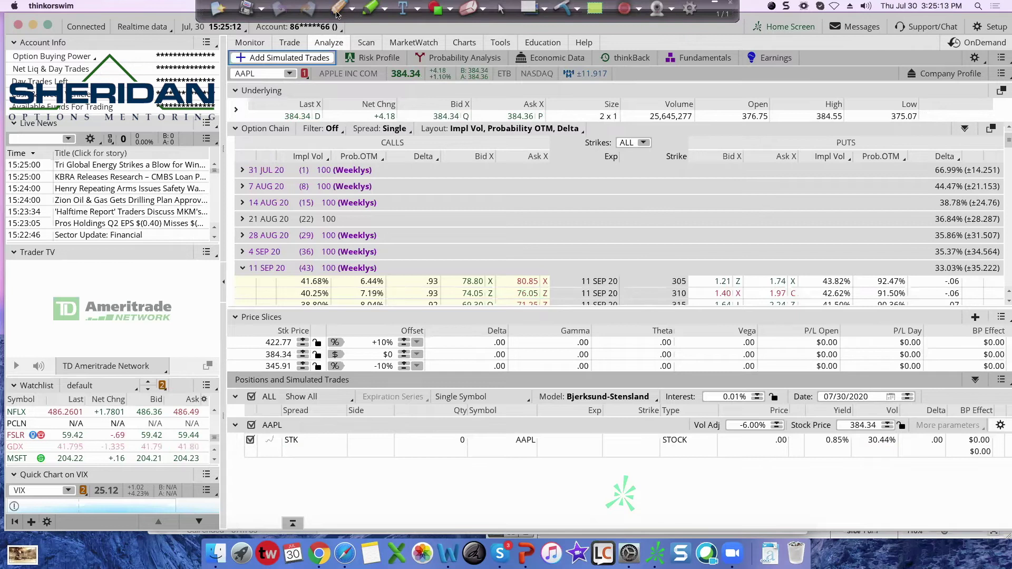
key(p)
mouse_move(600, 69)
mouse_down()
mouse_move(577, 66)
mouse_move(566, 80)
mouse_move(614, 88)
mouse_move(617, 77)
mouse_up()
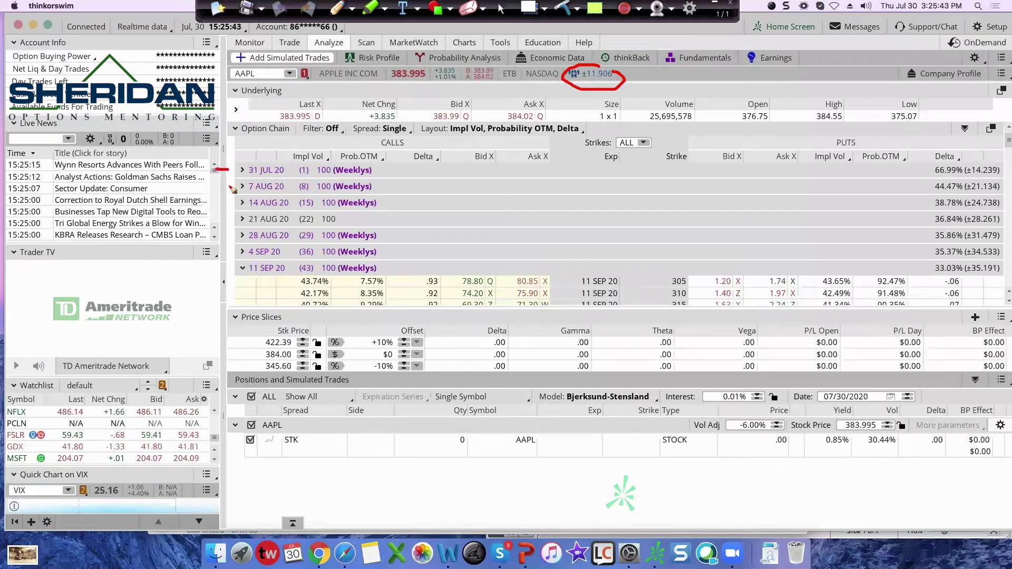
drag(232, 189, 221, 190)
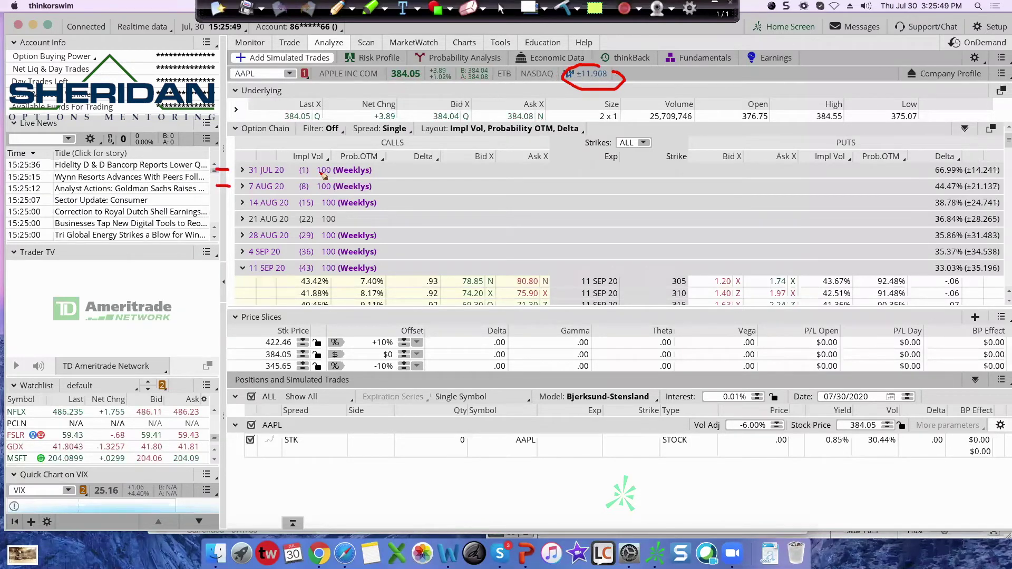
drag(311, 172, 319, 170)
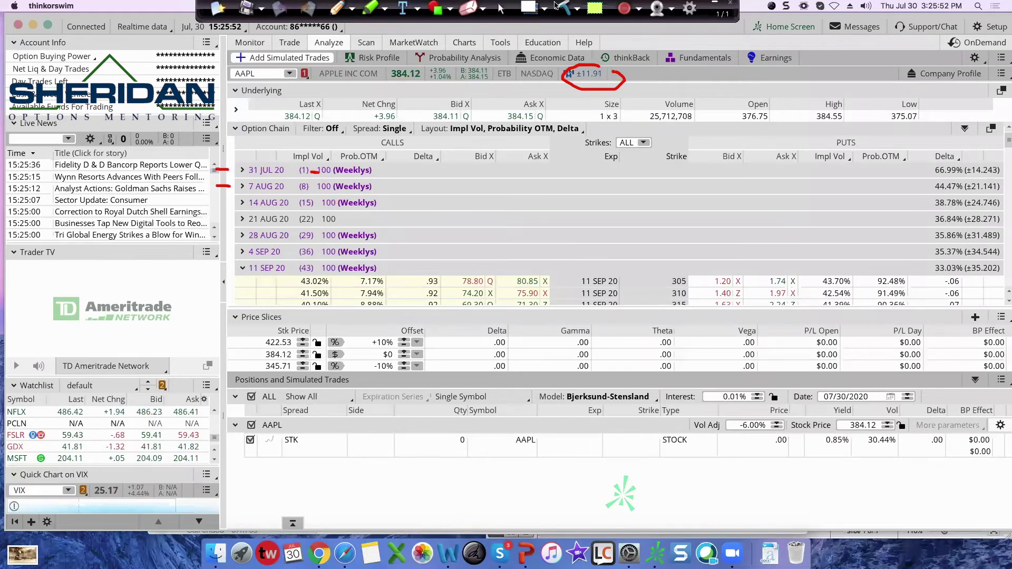
click(501, 9)
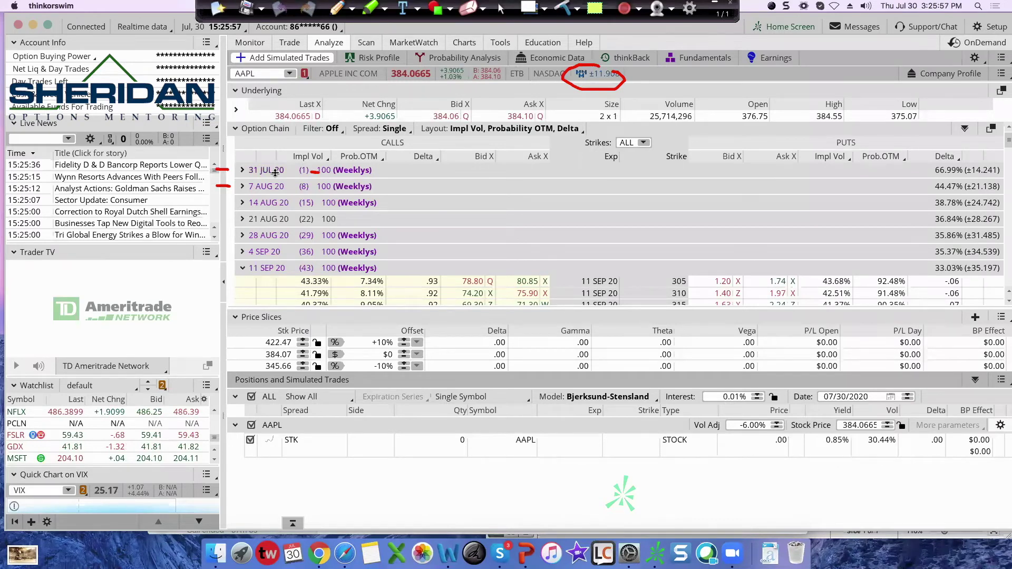
Expand the 31 JUL 20 option chain and add a simulated buy butterfly from the 352.5 call.
click(242, 171)
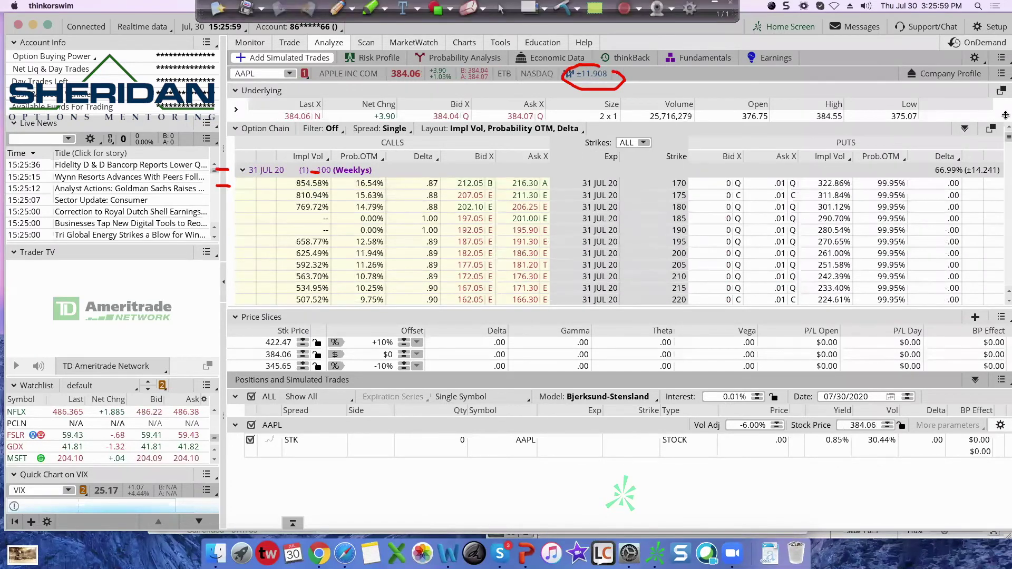
drag(1007, 137, 1007, 158)
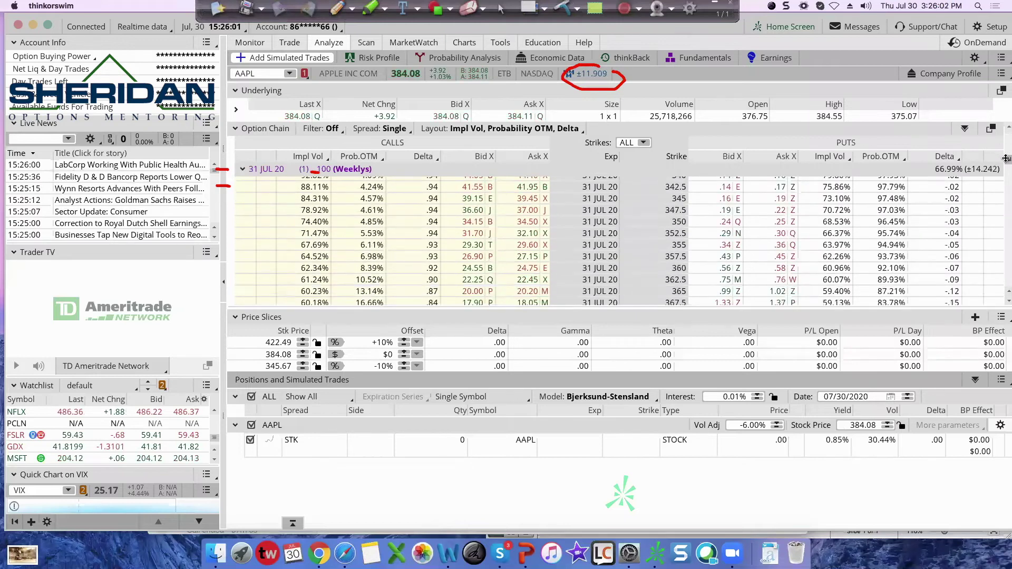
right_click(651, 233)
mouse_move(765, 247)
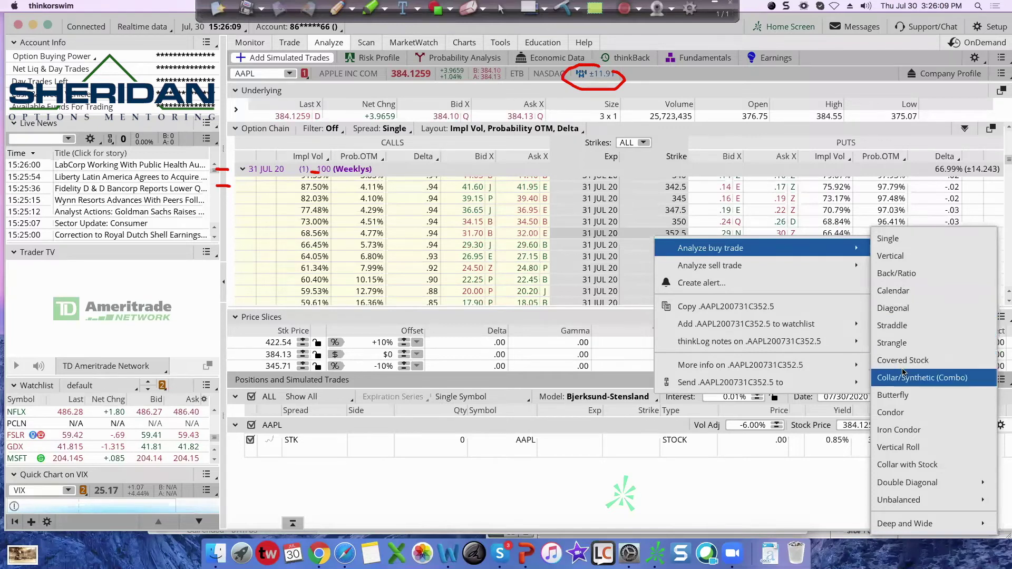
click(901, 396)
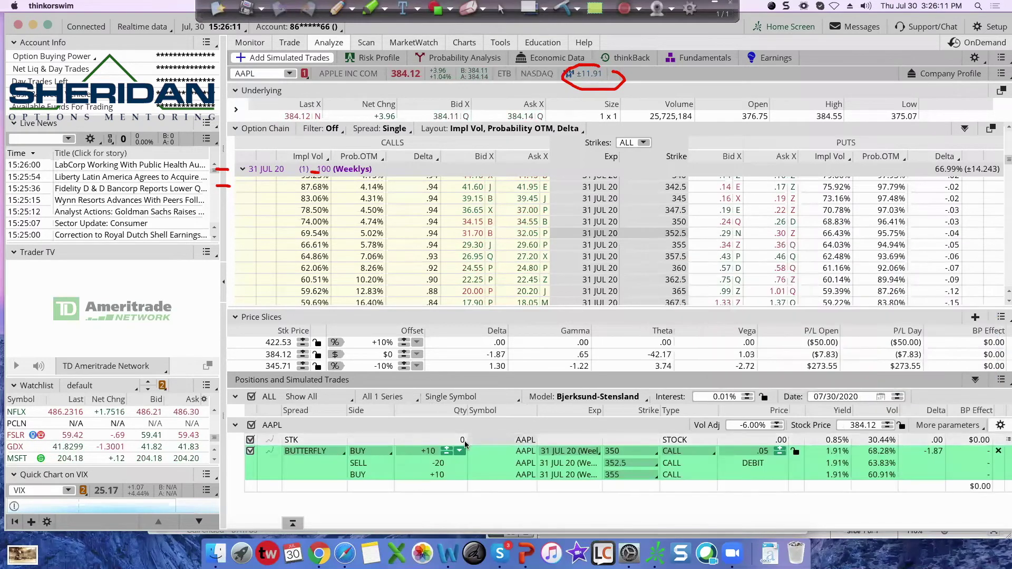
Reduce the simulated AAPL butterfly's quantity to 1.
click(446, 454)
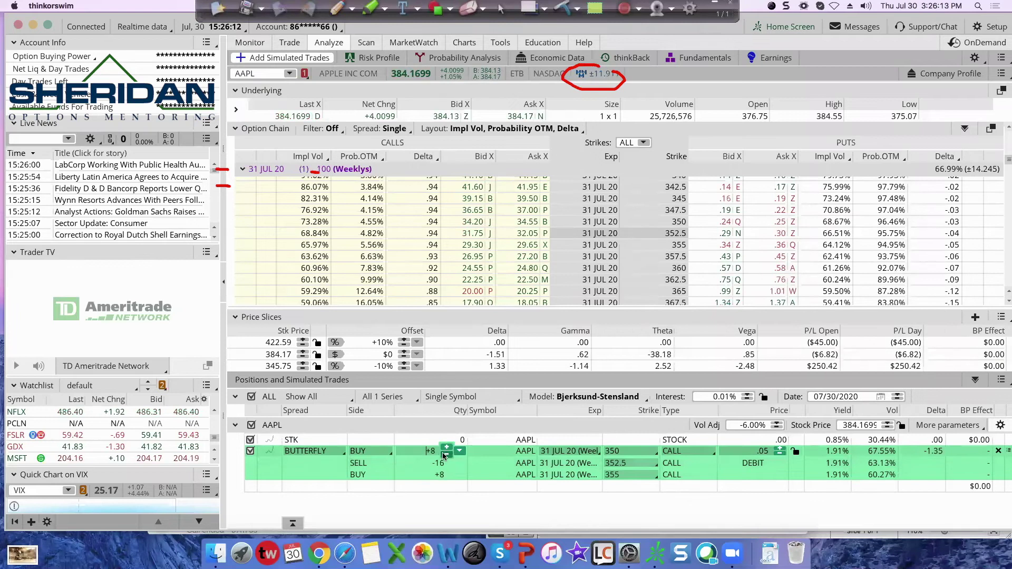
click(445, 455)
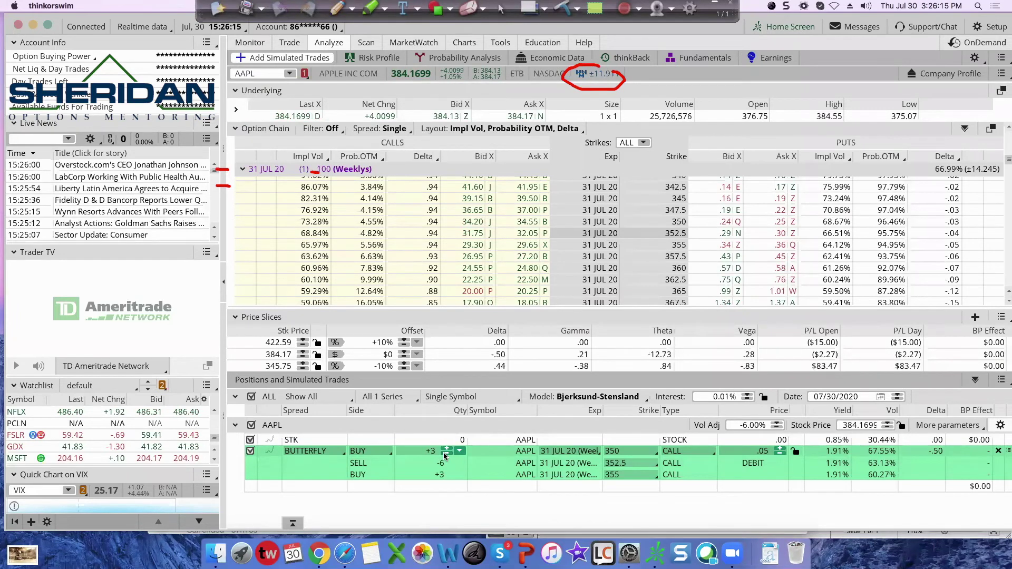
click(446, 455)
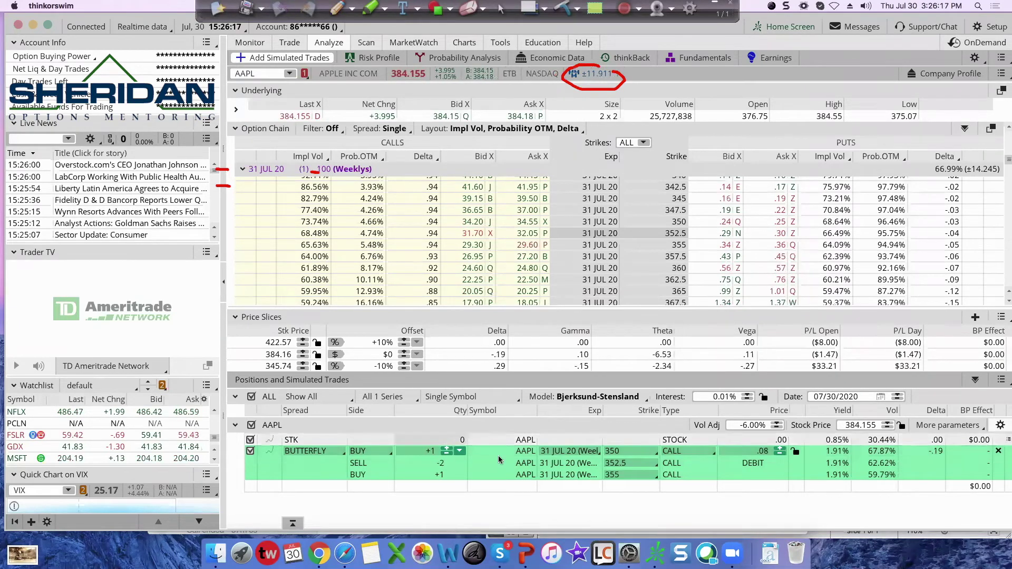
Set the 31 JUL 20 butterfly's call strikes to 385, 395 and 405, with 395 as the short strike.
click(655, 464)
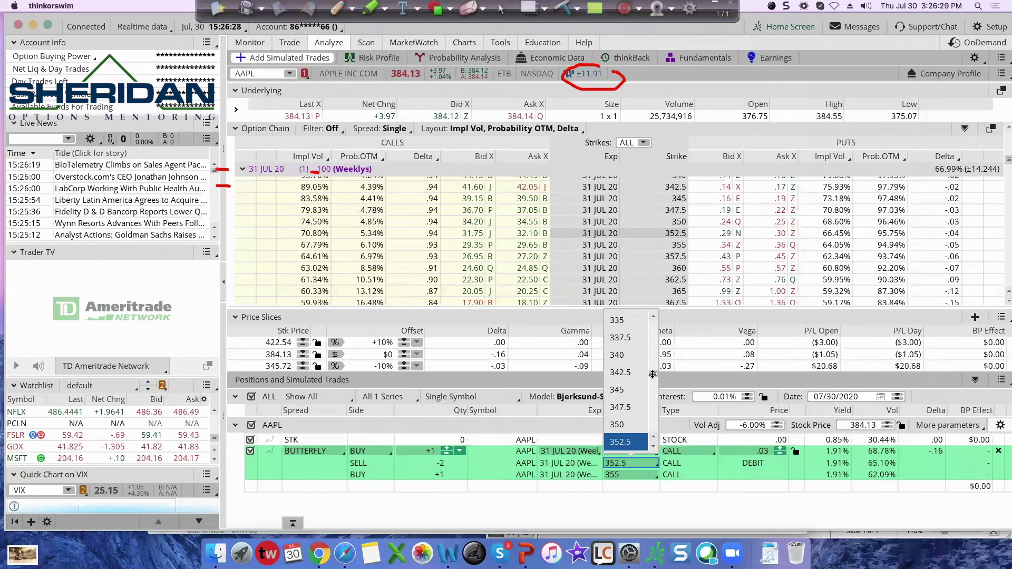
drag(653, 374, 654, 390)
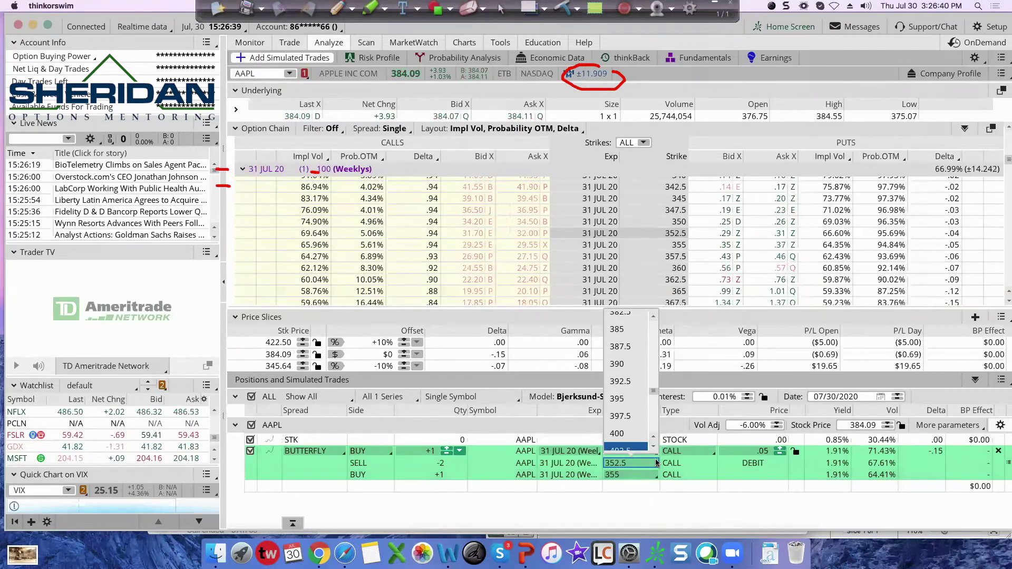
click(627, 399)
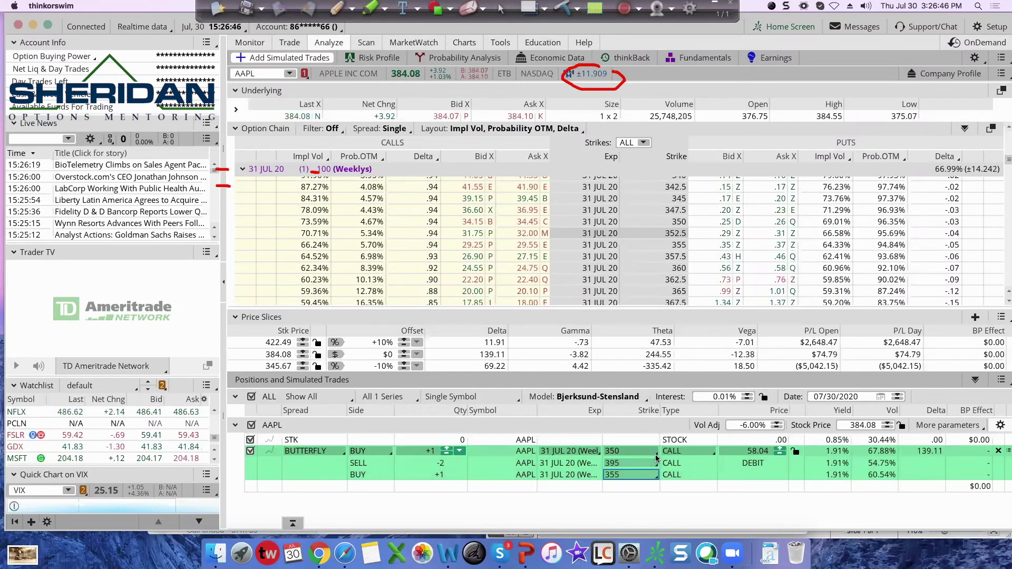
click(656, 454)
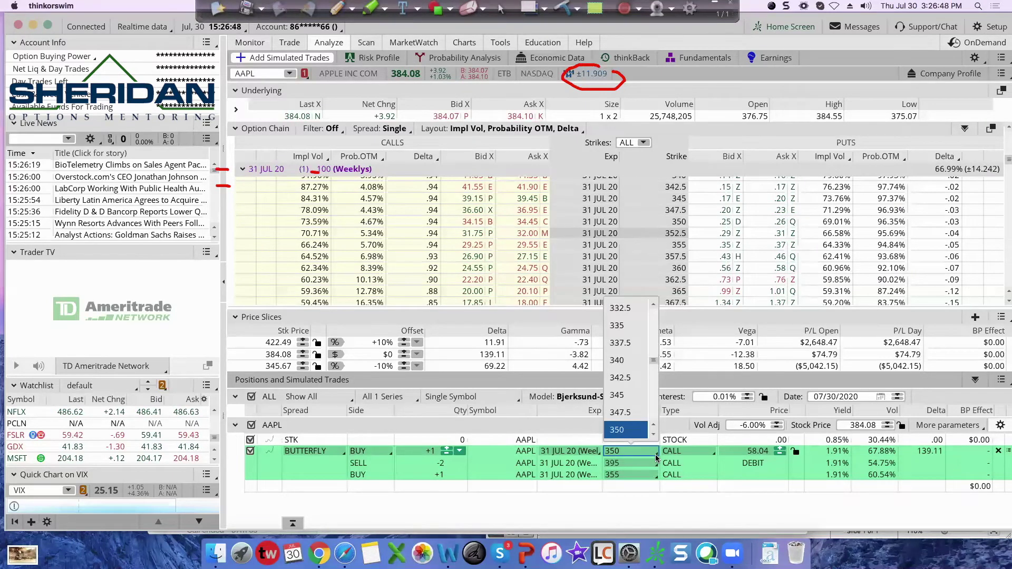
click(653, 433)
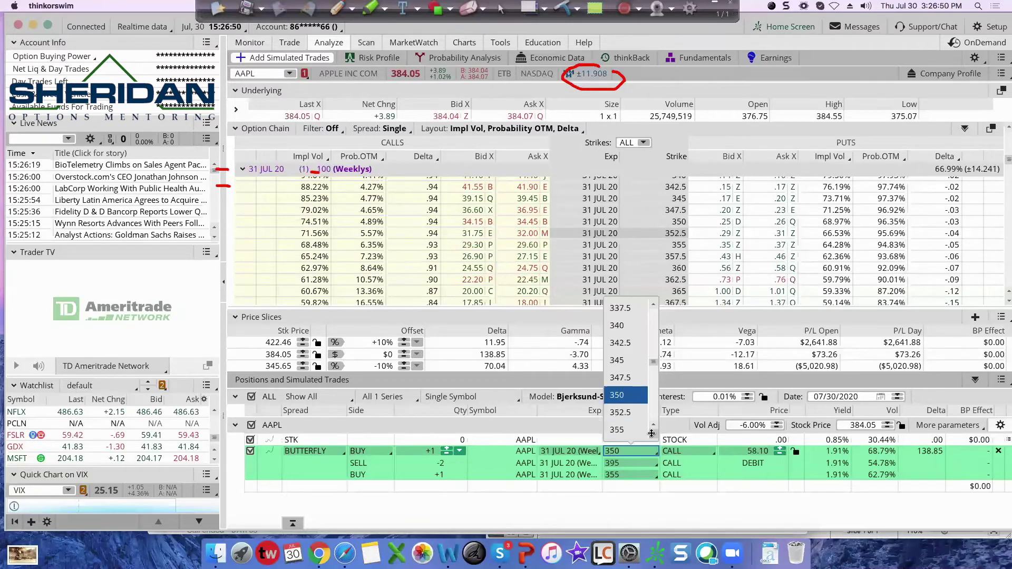
scroll(652, 433, down, 5)
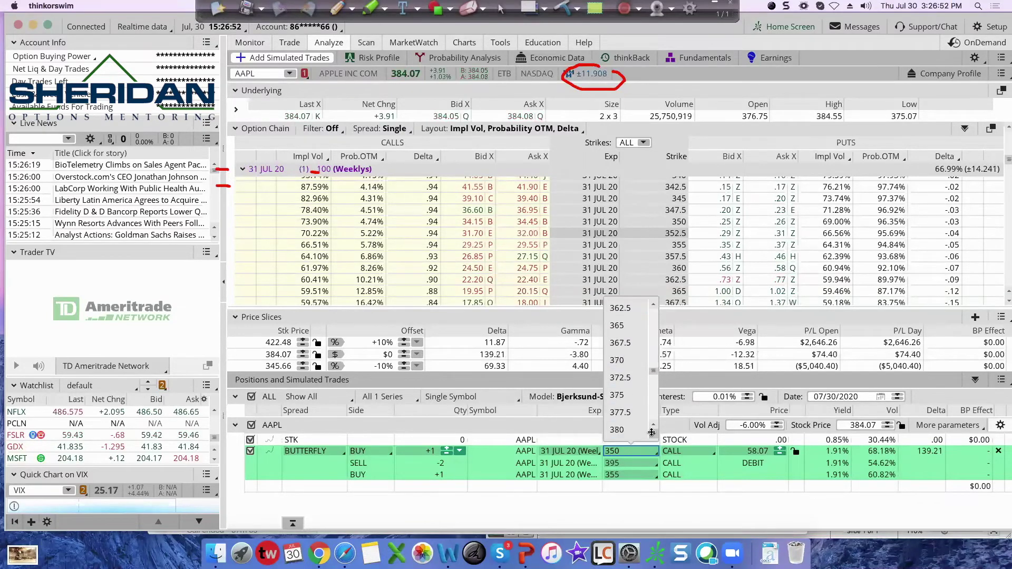
scroll(651, 432, down, 2)
click(636, 428)
Show the butterfly's risk profile and set the analysis date to 07/29/2020.
click(372, 57)
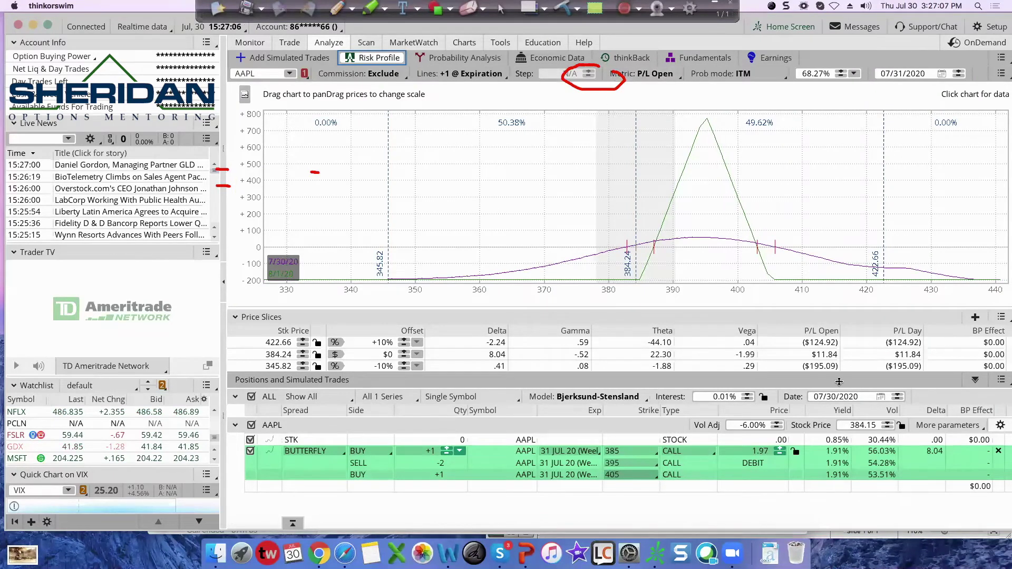
click(881, 397)
click(850, 354)
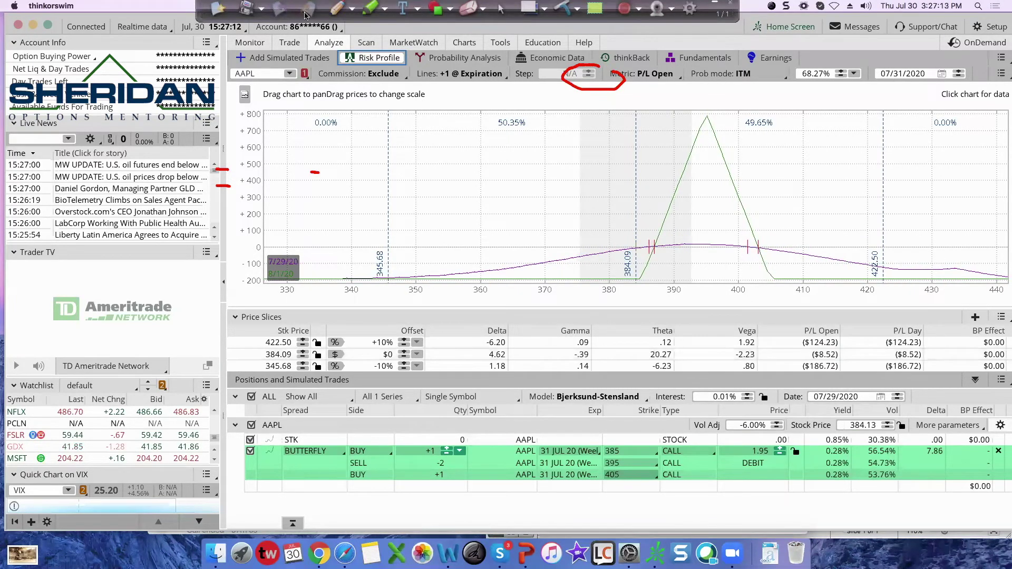
Draw a red vertical line at the current stock price, label it 384, and write 395 above the expiration peak.
click(337, 11)
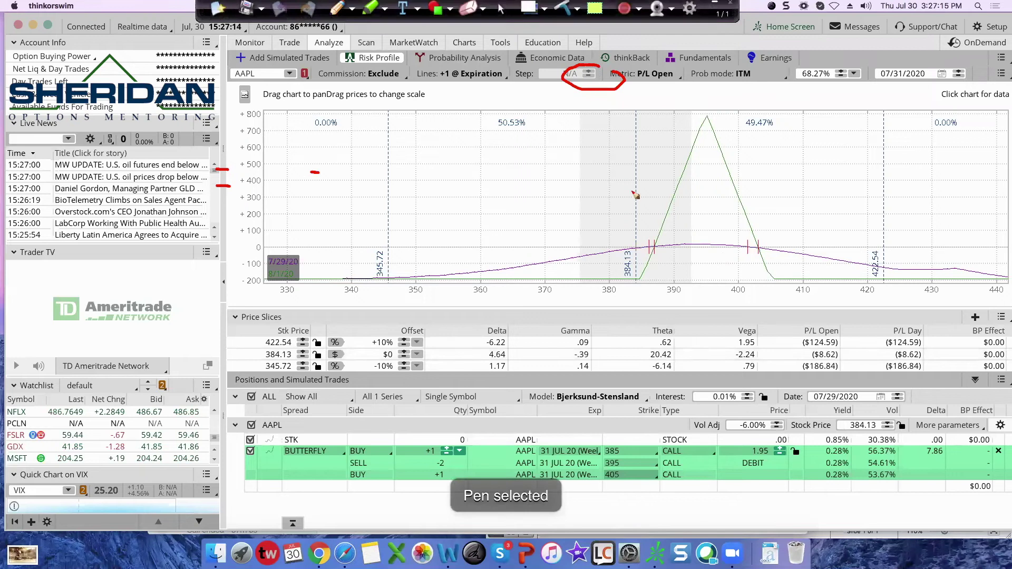
mouse_move(634, 184)
mouse_down()
mouse_move(643, 271)
mouse_move(617, 310)
mouse_move(627, 311)
mouse_up()
drag(639, 293, 643, 312)
drag(683, 96, 688, 104)
click(691, 108)
drag(705, 95, 709, 116)
Handwrite the butterfly's debit in the chart's empty area, strike it through and write 2 beneath it.
mouse_move(339, 126)
mouse_down()
mouse_move(339, 151)
mouse_move(364, 129)
mouse_move(363, 150)
mouse_move(392, 151)
mouse_move(325, 139)
mouse_up()
click(348, 151)
drag(360, 179, 395, 195)
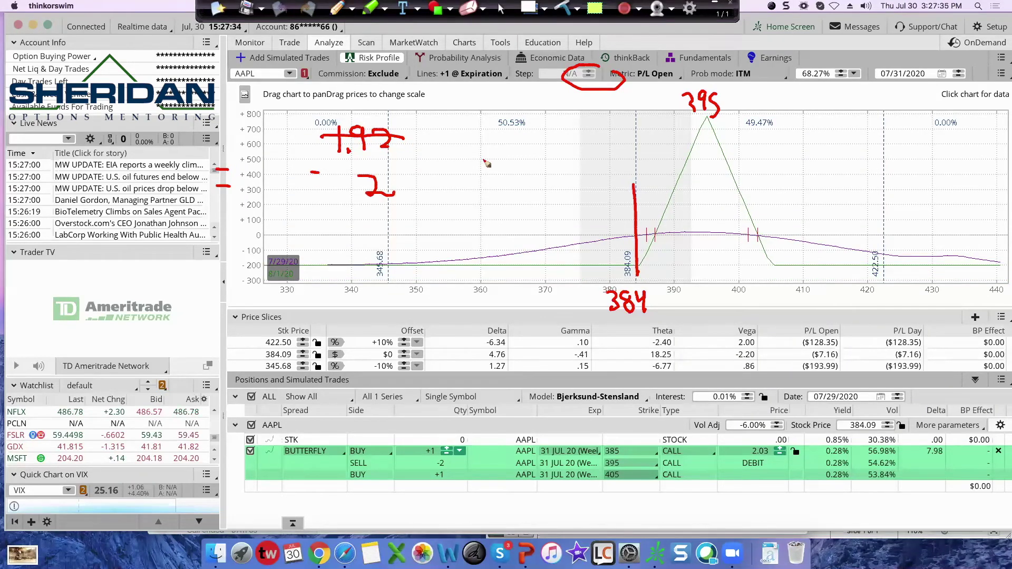
click(502, 8)
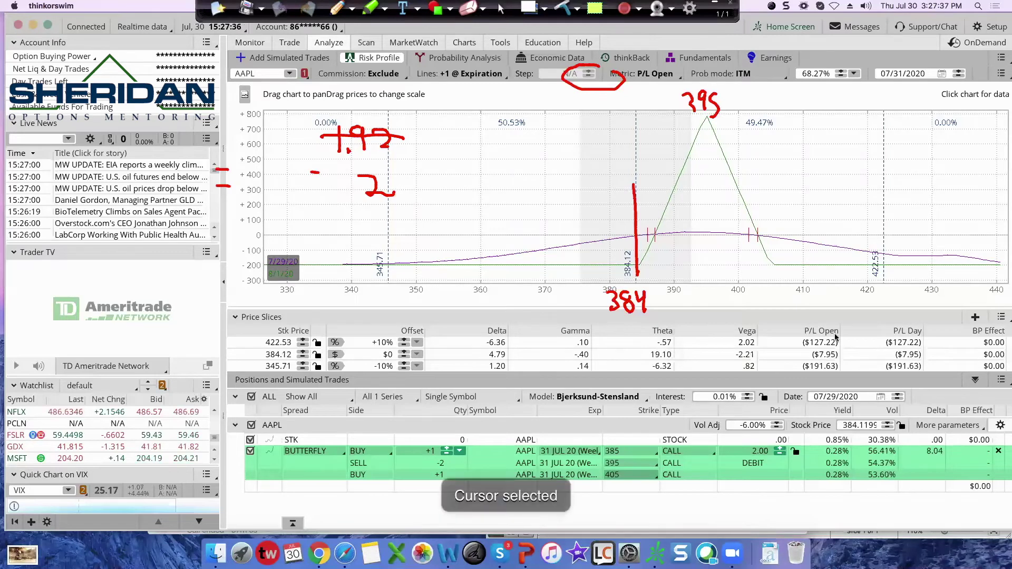
click(736, 425)
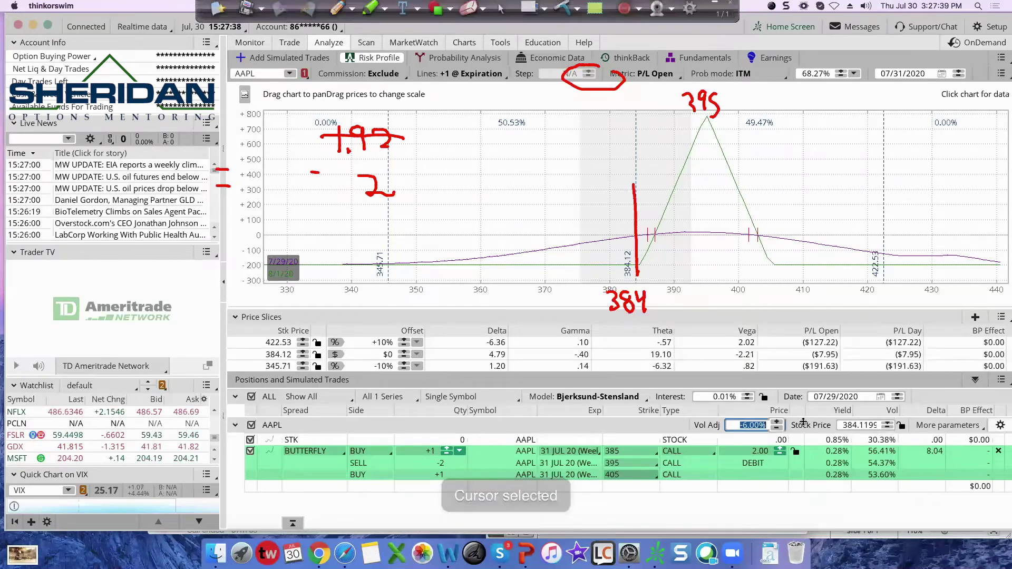
key(BackSpace)
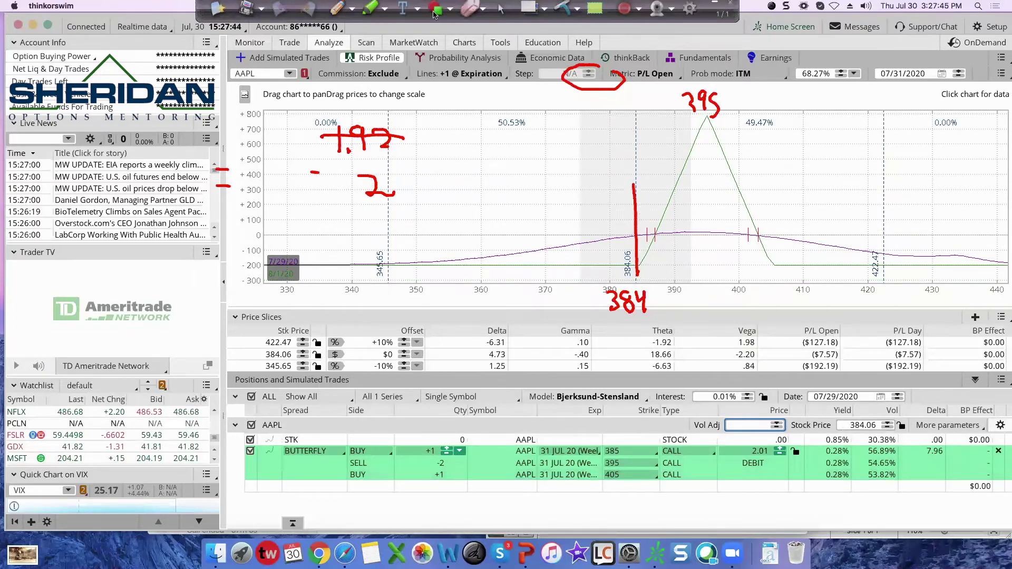
Extend the handwritten 2 in red pen so it reads 2.00.
click(335, 9)
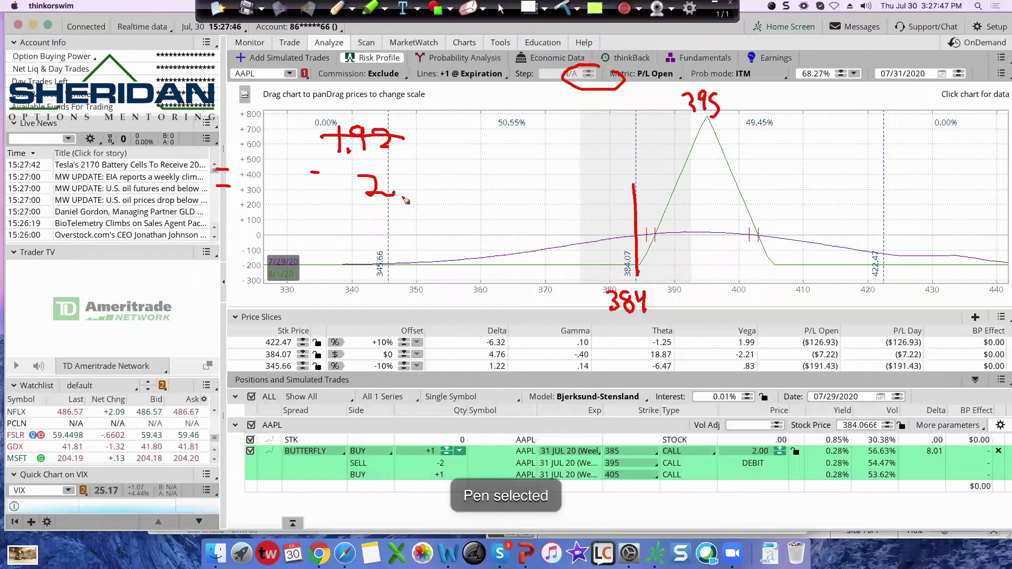
mouse_move(426, 180)
mouse_down()
mouse_move(414, 188)
mouse_move(428, 181)
mouse_up()
mouse_move(438, 182)
mouse_down()
mouse_move(436, 196)
mouse_move(434, 176)
mouse_up()
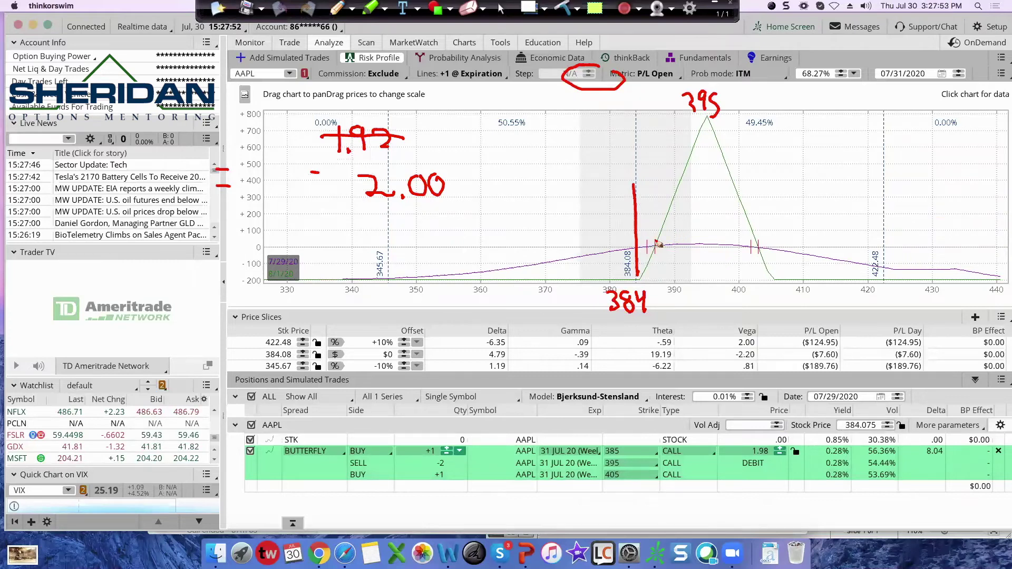
Scribble inside the expiration profit peak, write 200 below 2.00, and add strokes beside the profit axis and the 384 line.
mouse_move(685, 232)
mouse_down()
mouse_move(683, 224)
mouse_move(736, 213)
mouse_move(694, 206)
mouse_move(709, 129)
mouse_up()
mouse_move(391, 209)
mouse_down()
mouse_move(381, 214)
mouse_move(419, 227)
mouse_move(422, 214)
mouse_move(448, 222)
mouse_up()
drag(224, 119, 225, 190)
drag(667, 181, 644, 181)
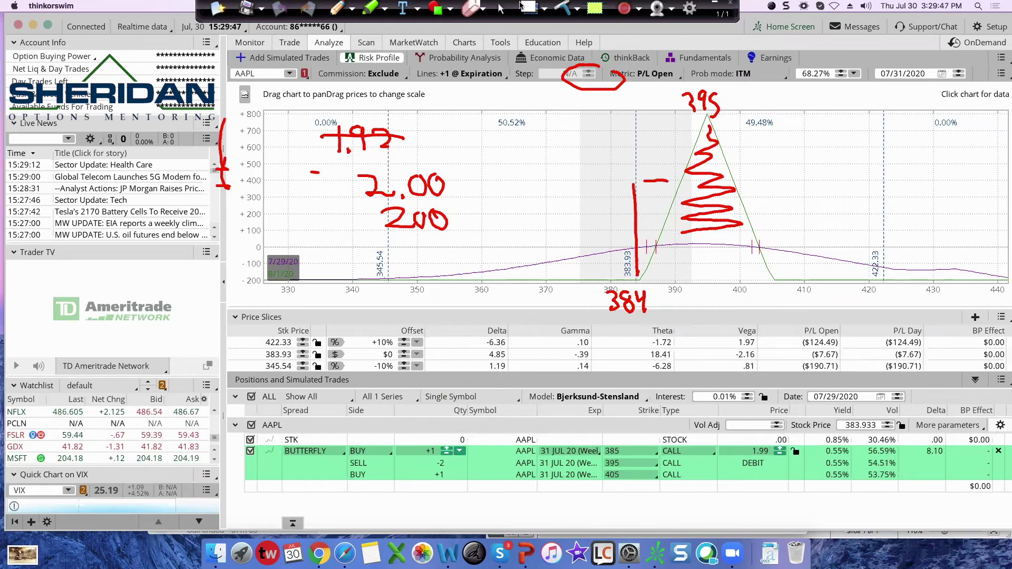
Increase the simulated 385/395/405 butterfly's quantity to 5.
click(501, 9)
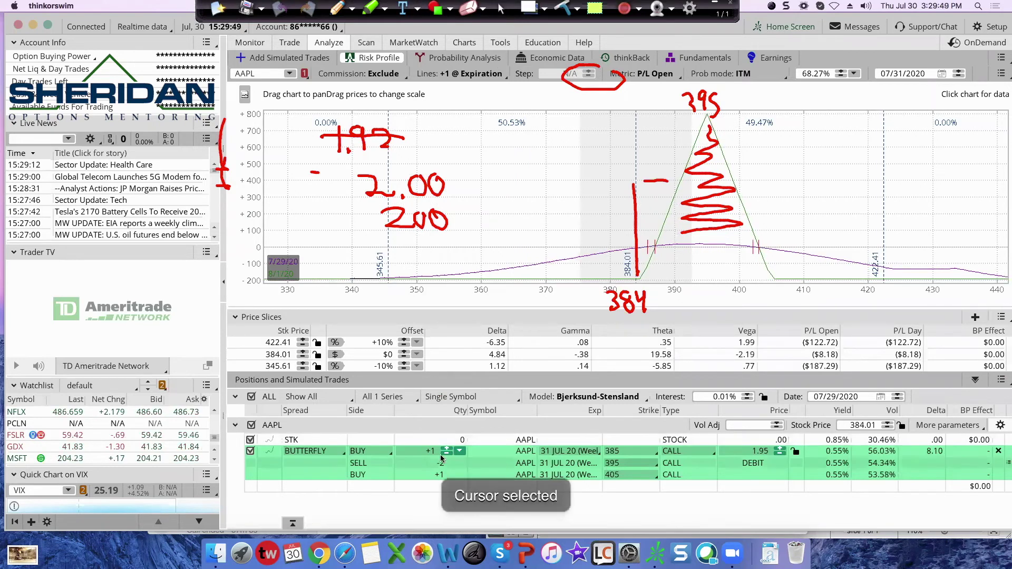
click(447, 449)
click(446, 448)
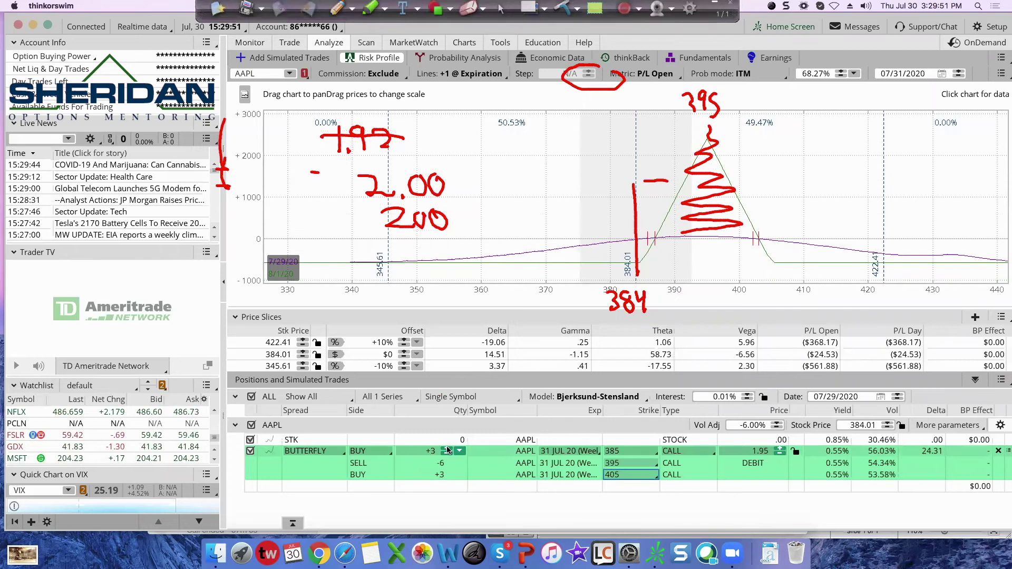
click(446, 448)
click(447, 449)
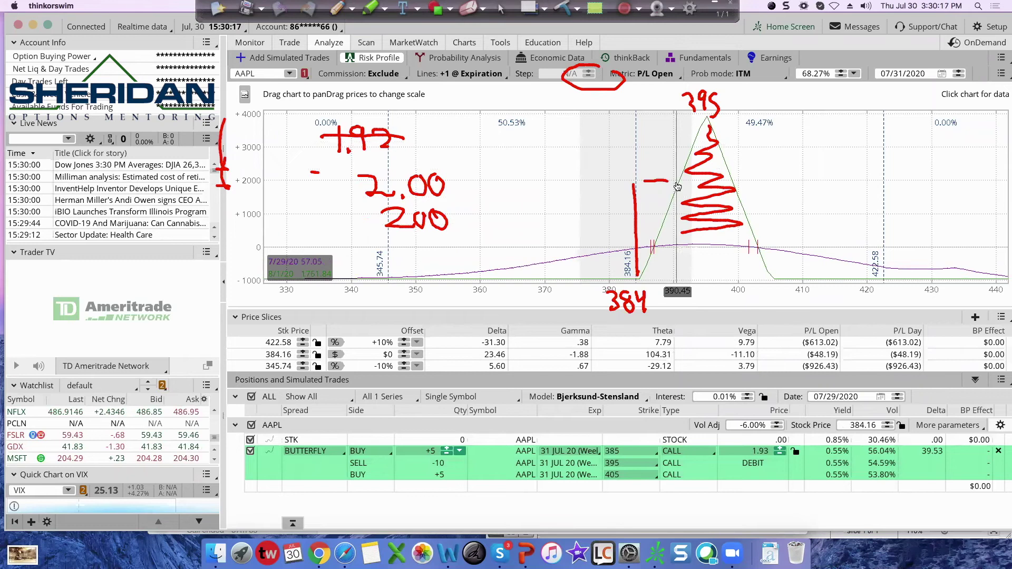
Extend the short red stroke beside the 384 line with a downward mark near the rising expiration curve.
key(p)
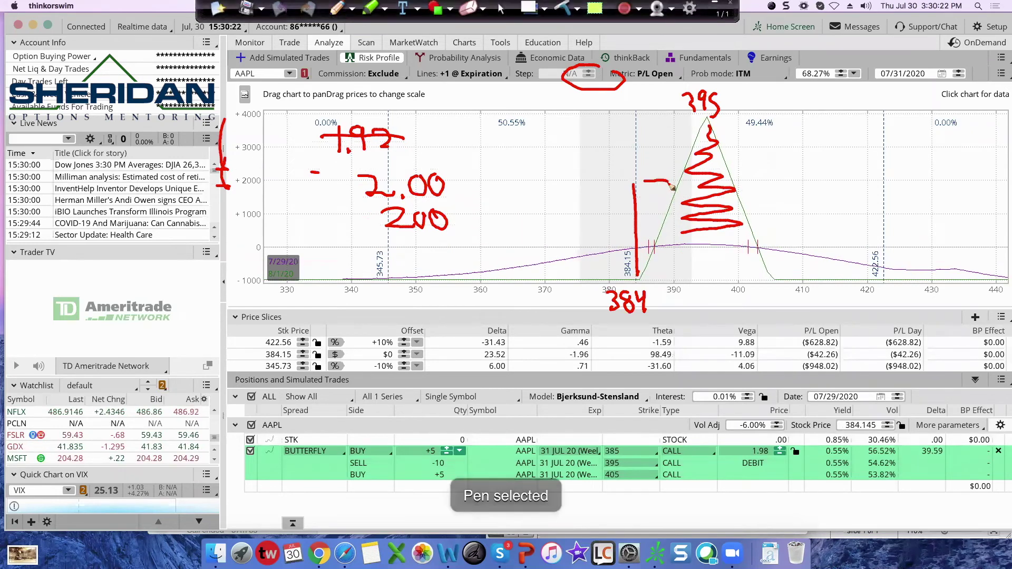
drag(668, 180, 654, 212)
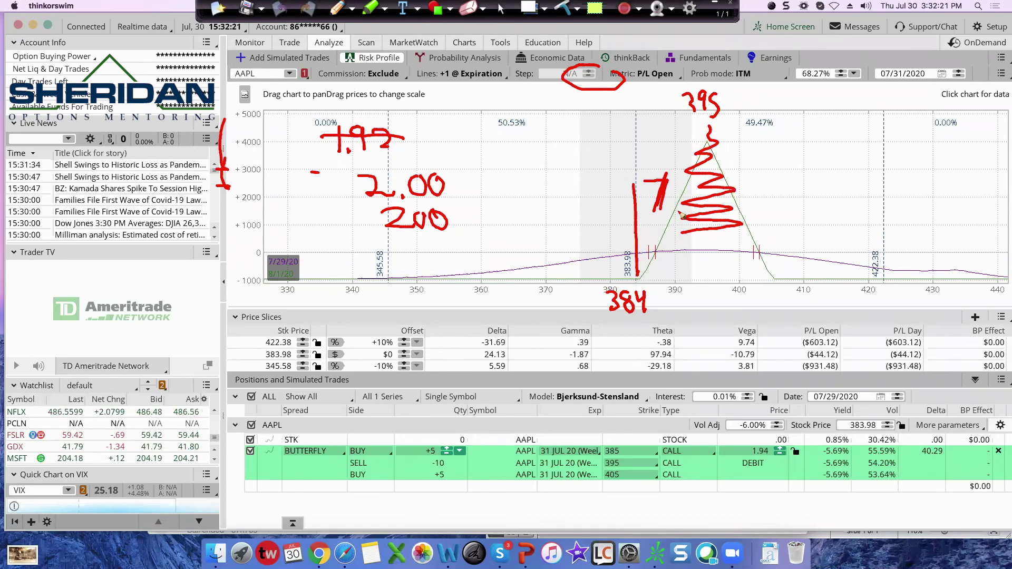
Create an opposite order from the simulated butterfly, and collapse the order entry area to restore the full risk profile.
right_click(630, 428)
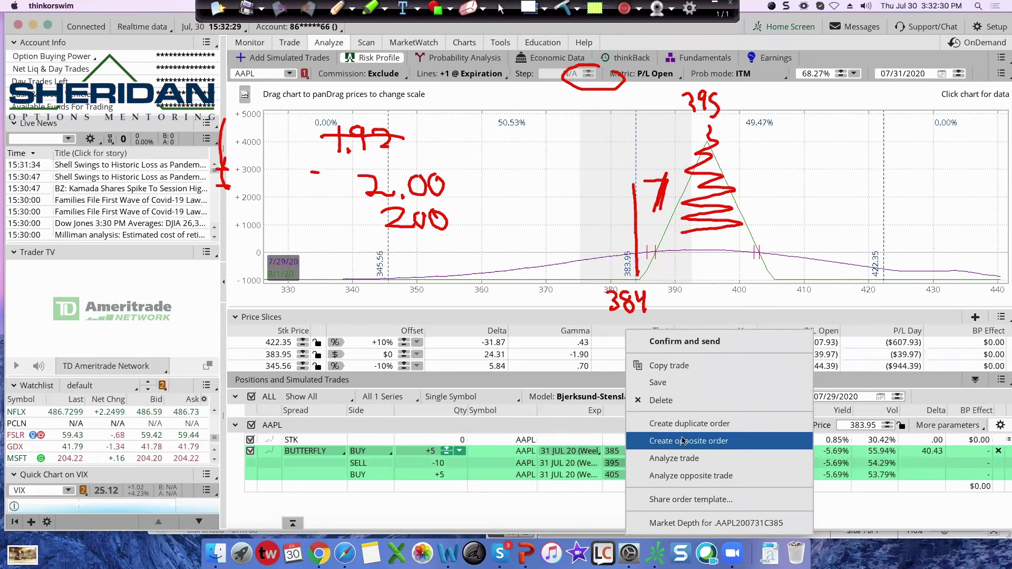
click(682, 440)
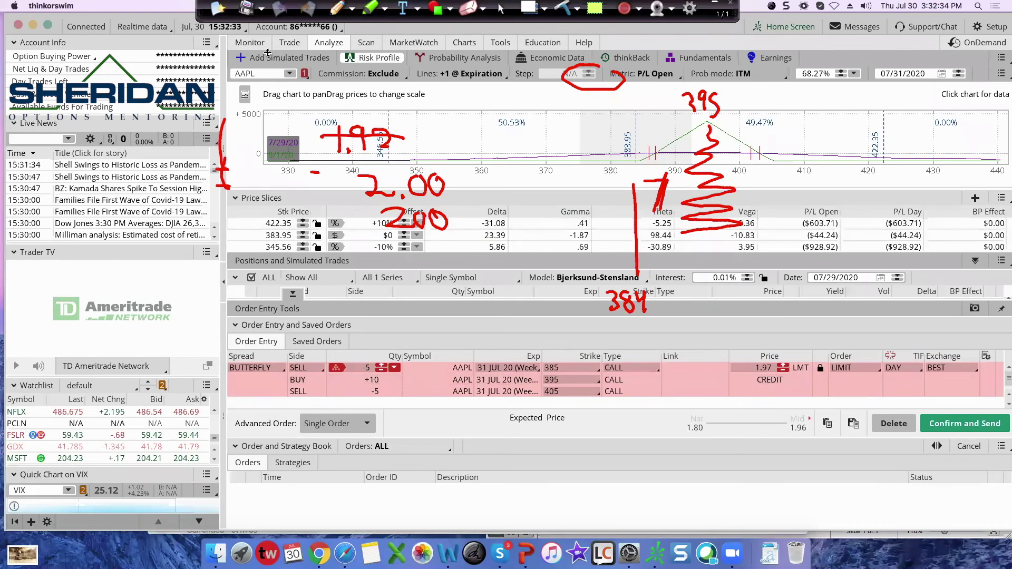
click(327, 42)
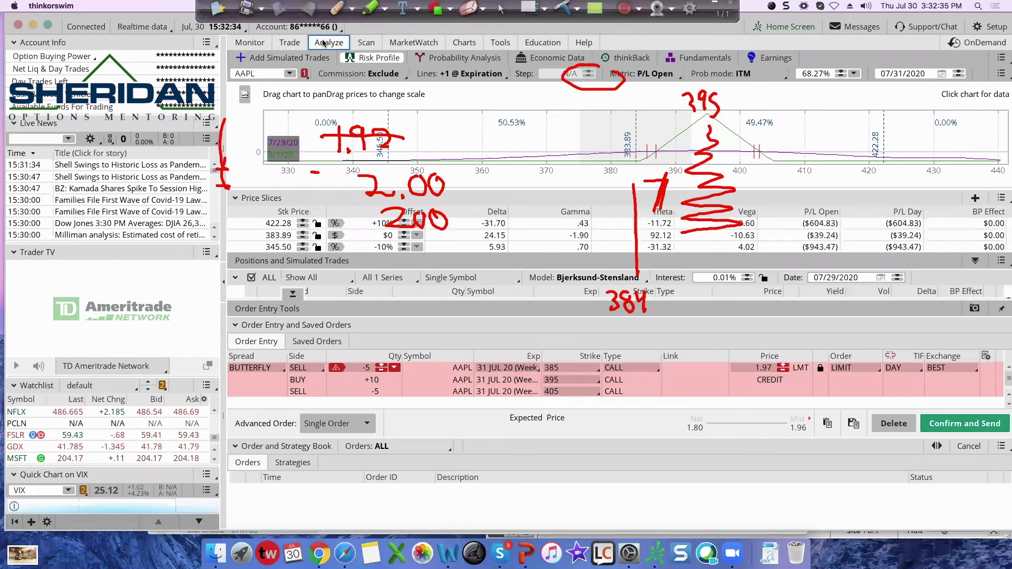
click(262, 55)
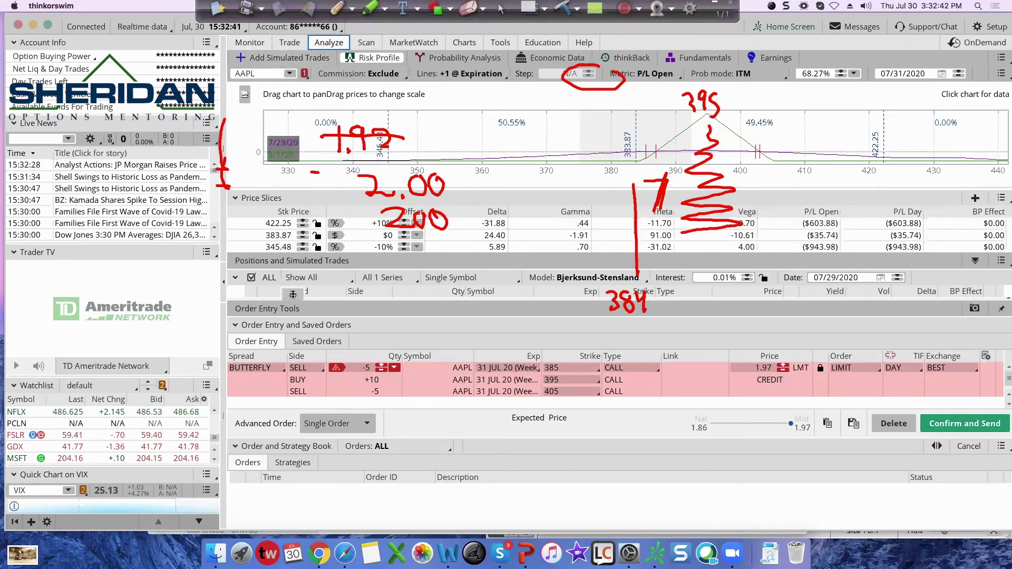
click(293, 295)
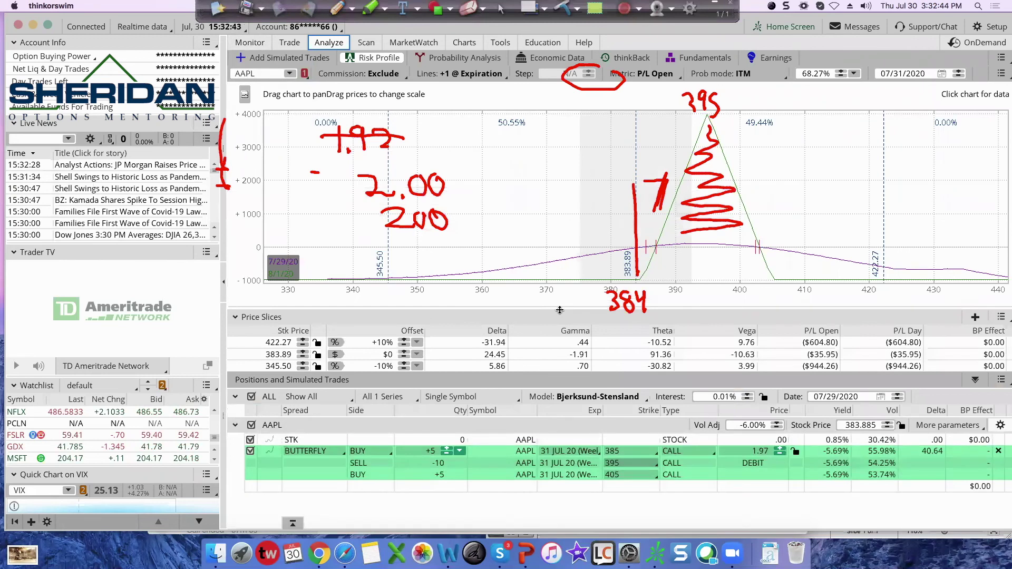